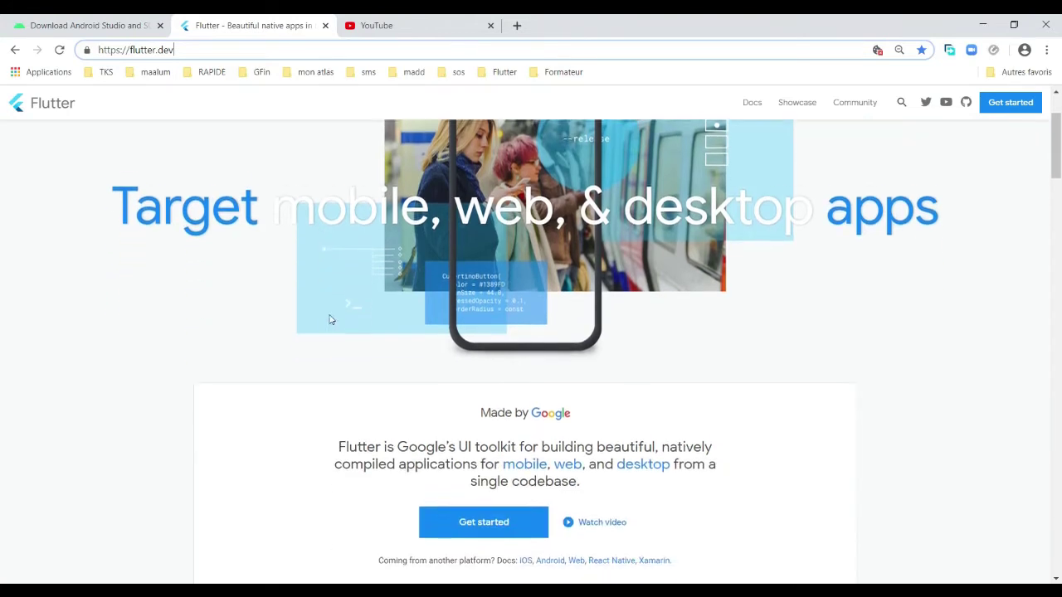
- Open the Windows installation instructions from the Flutter site's Get started page and bring up the Flutter SDK download
{"action": "scroll", "coordinate": [365, 252], "scroll_direction": "up", "scroll_amount": 4}
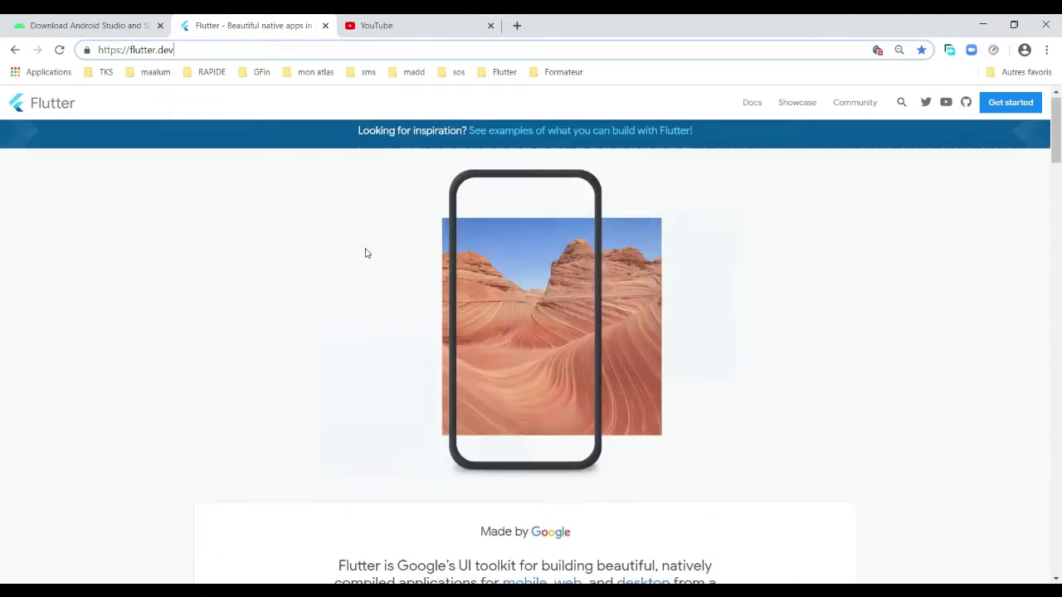
{"action": "scroll", "coordinate": [370, 362], "scroll_direction": "down", "scroll_amount": 4}
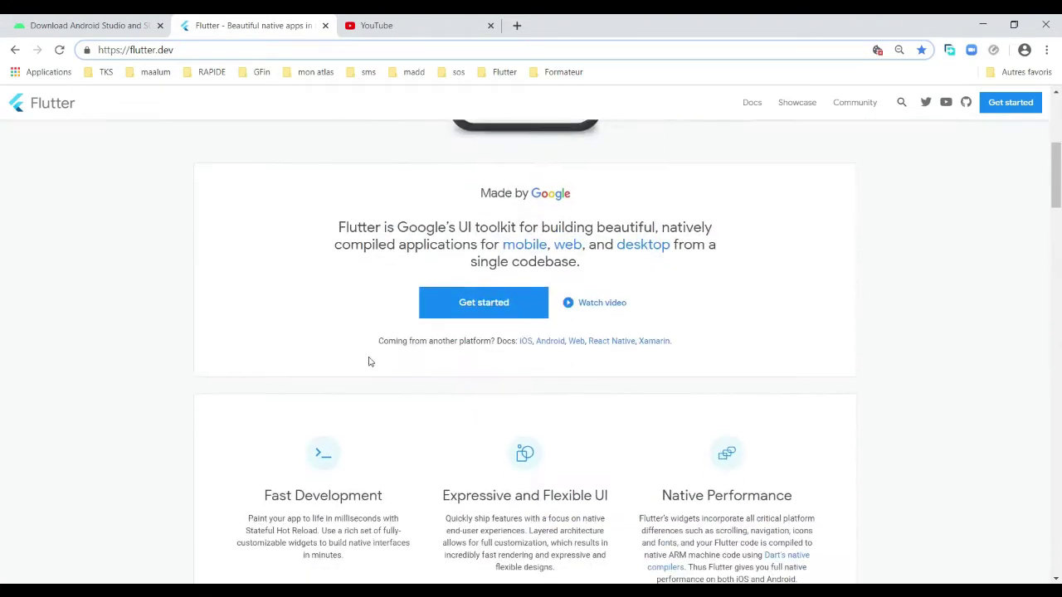
{"action": "left_click", "coordinate": [469, 303]}
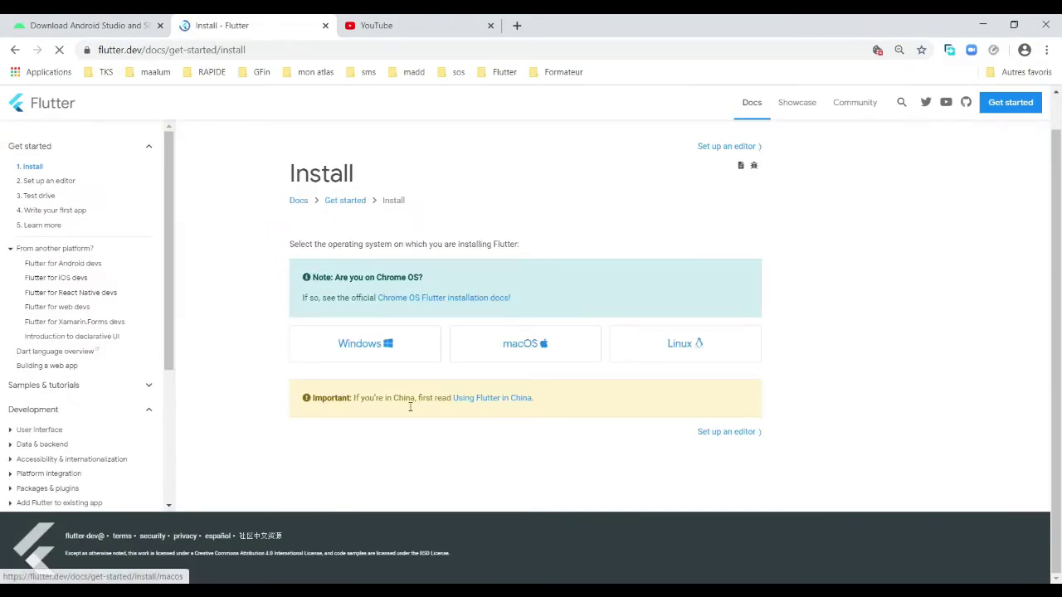
{"action": "left_click", "coordinate": [351, 353]}
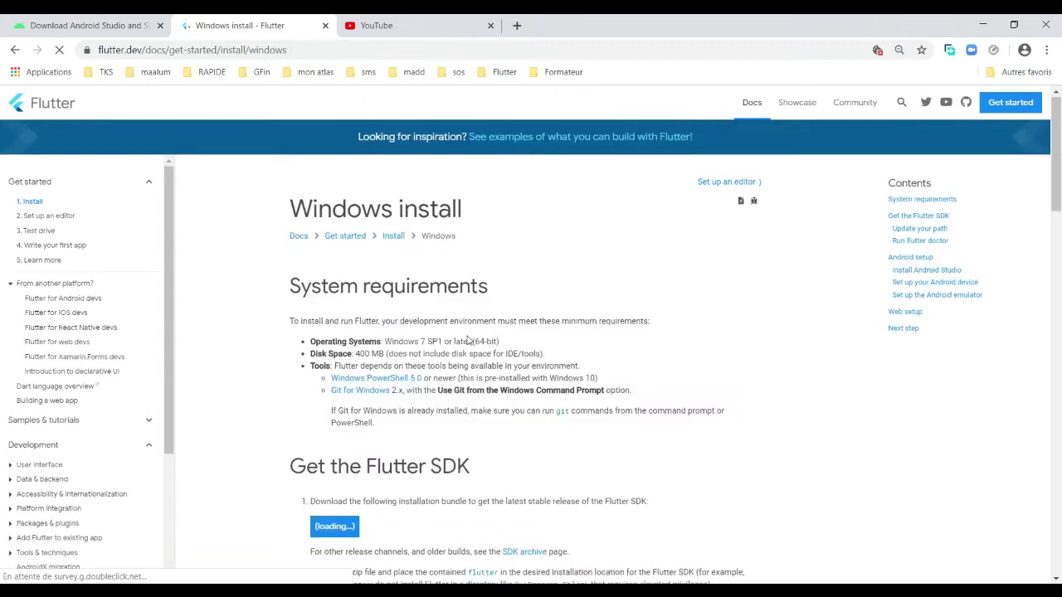
{"action": "scroll", "coordinate": [469, 340], "scroll_direction": "down", "scroll_amount": 3}
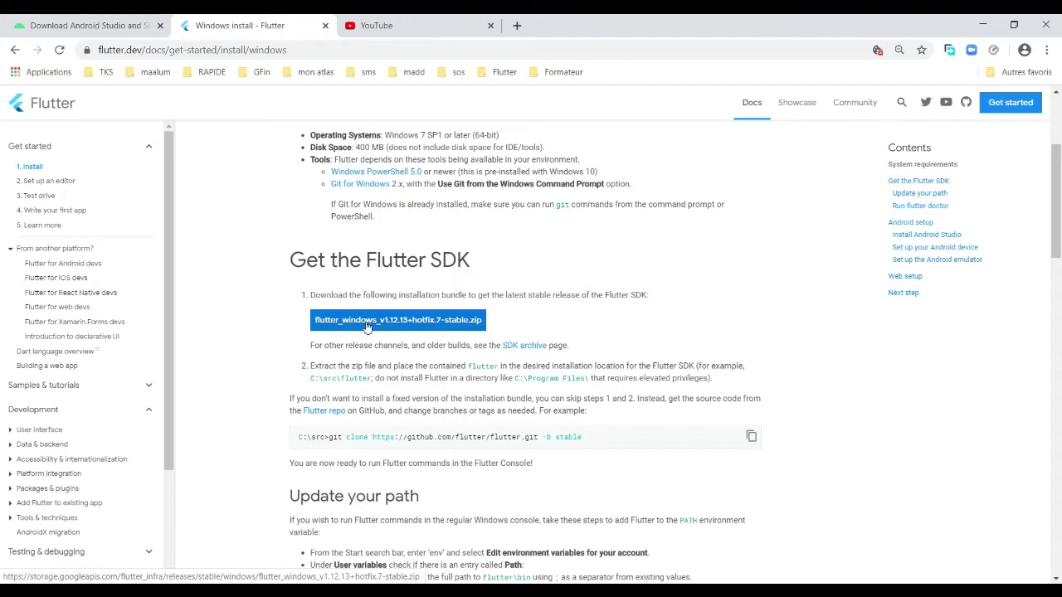
- Examine the Get the Flutter SDK section, including the download bundle, extraction location and path instructions
{"action": "left_click", "coordinate": [391, 324]}
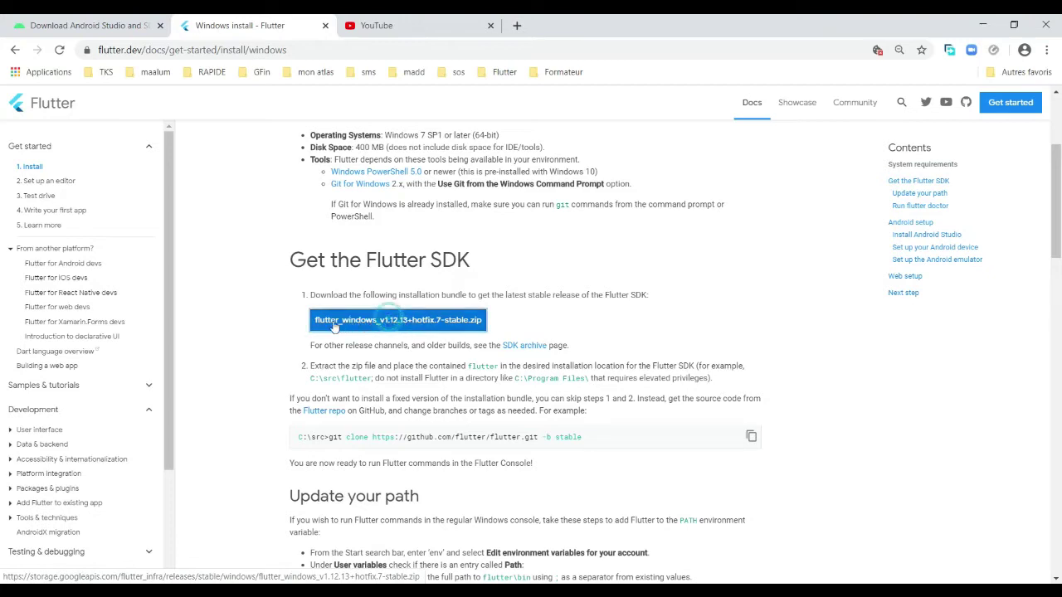
{"action": "scroll", "coordinate": [393, 344], "scroll_direction": "down", "scroll_amount": 1}
{"action": "scroll", "coordinate": [391, 346], "scroll_direction": "down", "scroll_amount": 1}
{"action": "scroll", "coordinate": [398, 315], "scroll_direction": "up", "scroll_amount": 2}
{"action": "scroll", "coordinate": [393, 344], "scroll_direction": "down", "scroll_amount": 1}
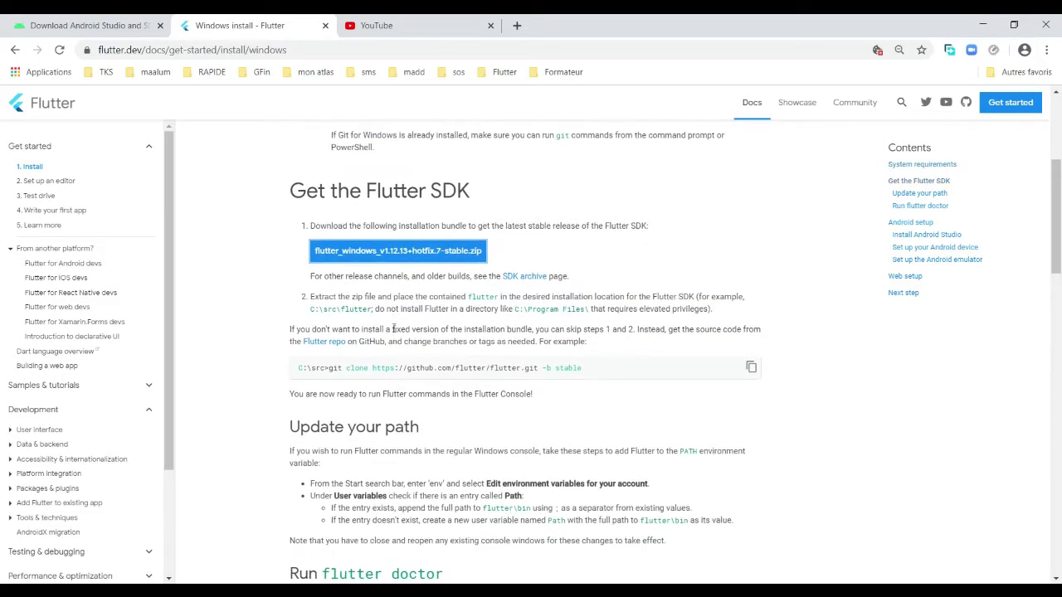
{"action": "scroll", "coordinate": [379, 265], "scroll_direction": "up", "scroll_amount": 1}
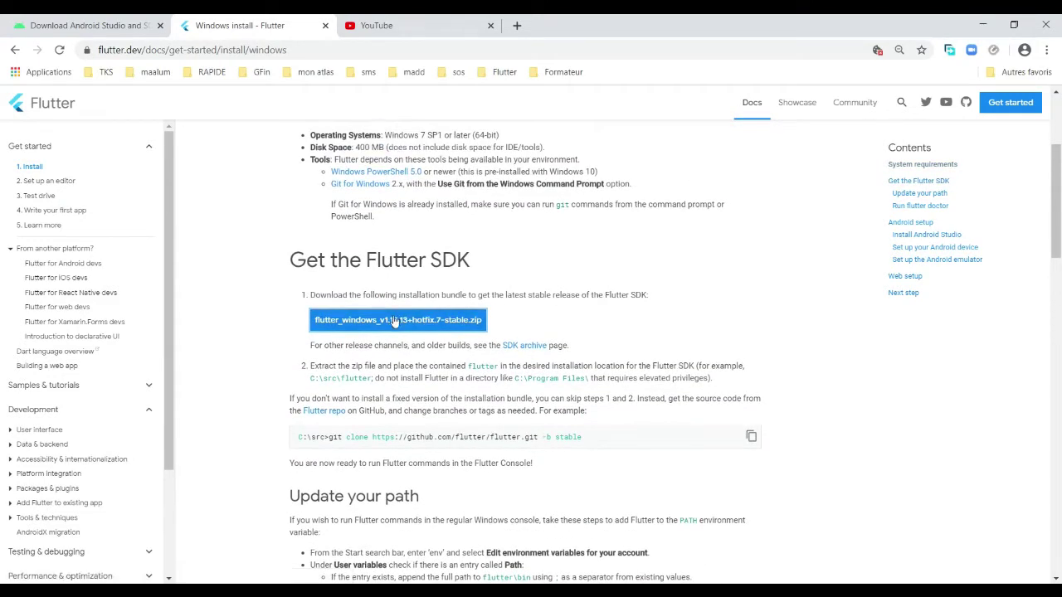
{"action": "scroll", "coordinate": [395, 322], "scroll_direction": "up", "scroll_amount": 1}
{"action": "scroll", "coordinate": [386, 411], "scroll_direction": "down", "scroll_amount": 2}
{"action": "scroll", "coordinate": [395, 400], "scroll_direction": "down", "scroll_amount": 1}
{"action": "scroll", "coordinate": [402, 381], "scroll_direction": "up", "scroll_amount": 2}
{"action": "scroll", "coordinate": [414, 362], "scroll_direction": "up", "scroll_amount": 1}
{"action": "scroll", "coordinate": [413, 363], "scroll_direction": "down", "scroll_amount": 3}
{"action": "scroll", "coordinate": [412, 374], "scroll_direction": "up", "scroll_amount": 1}
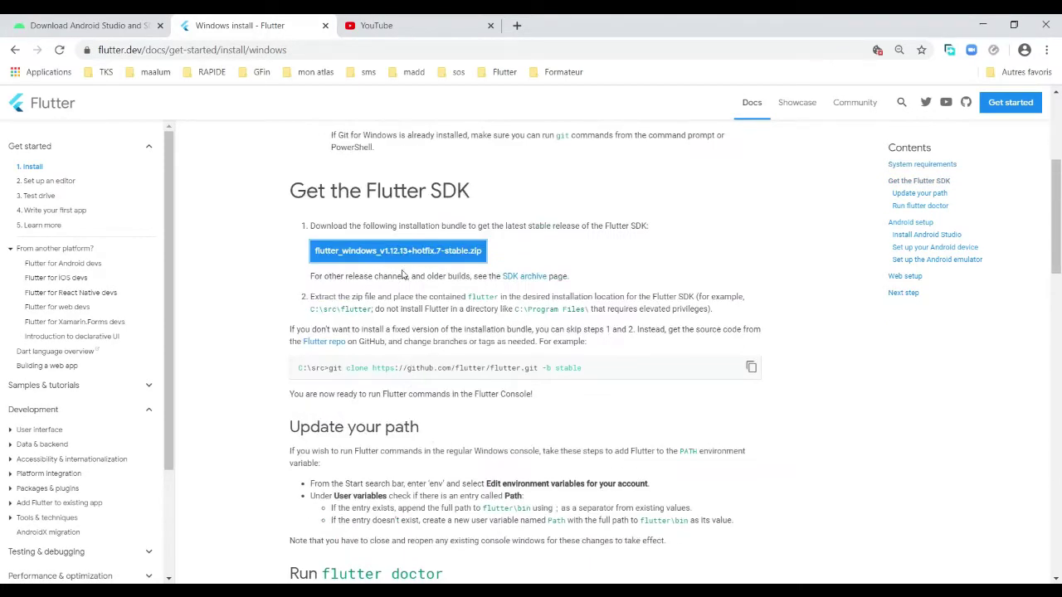
{"action": "left_click", "coordinate": [363, 253]}
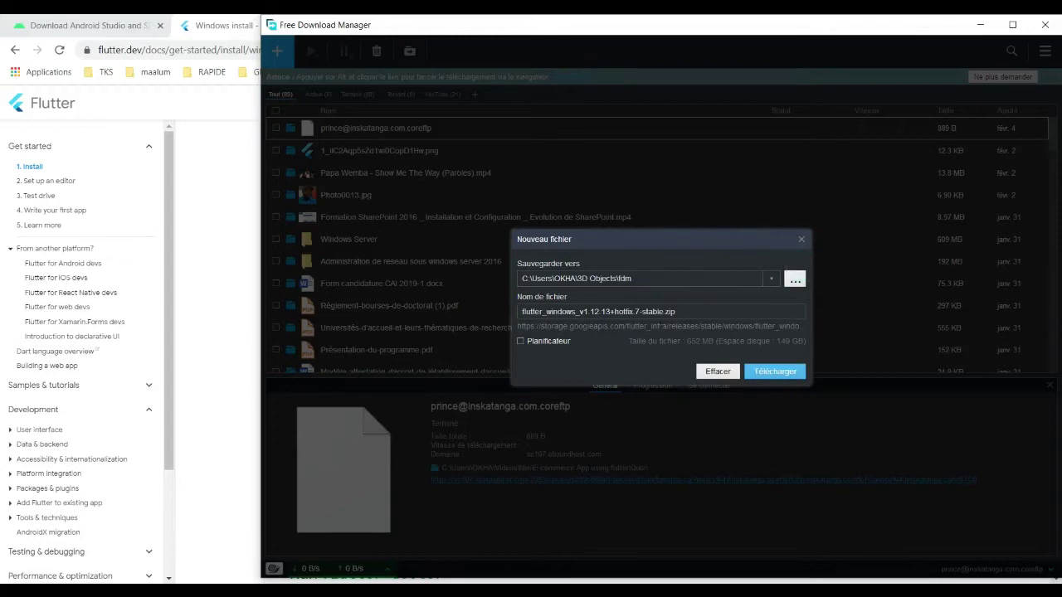
{"action": "left_click", "coordinate": [801, 241]}
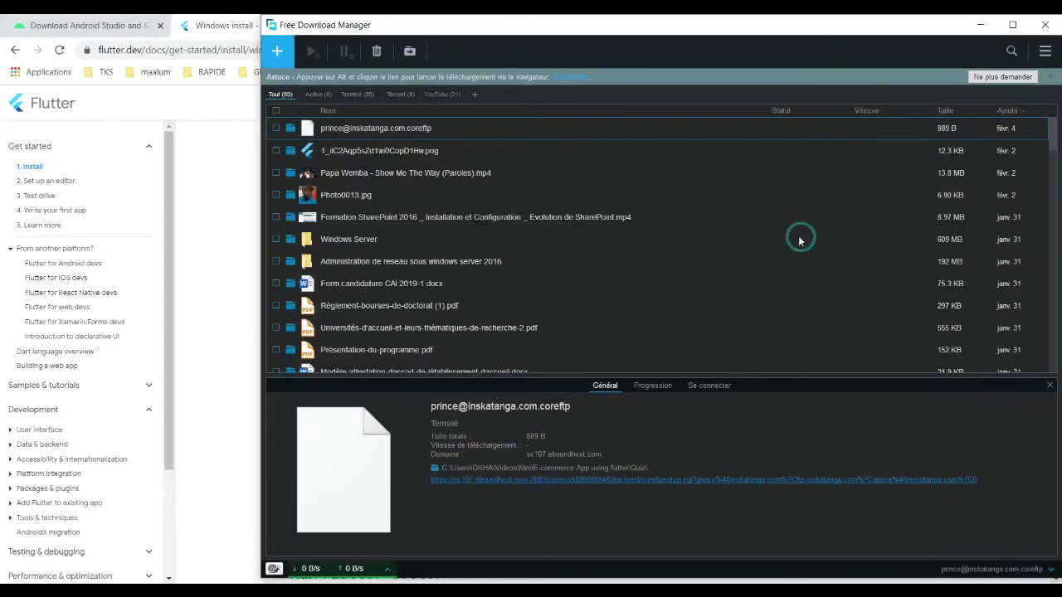
{"action": "left_click", "coordinate": [976, 25]}
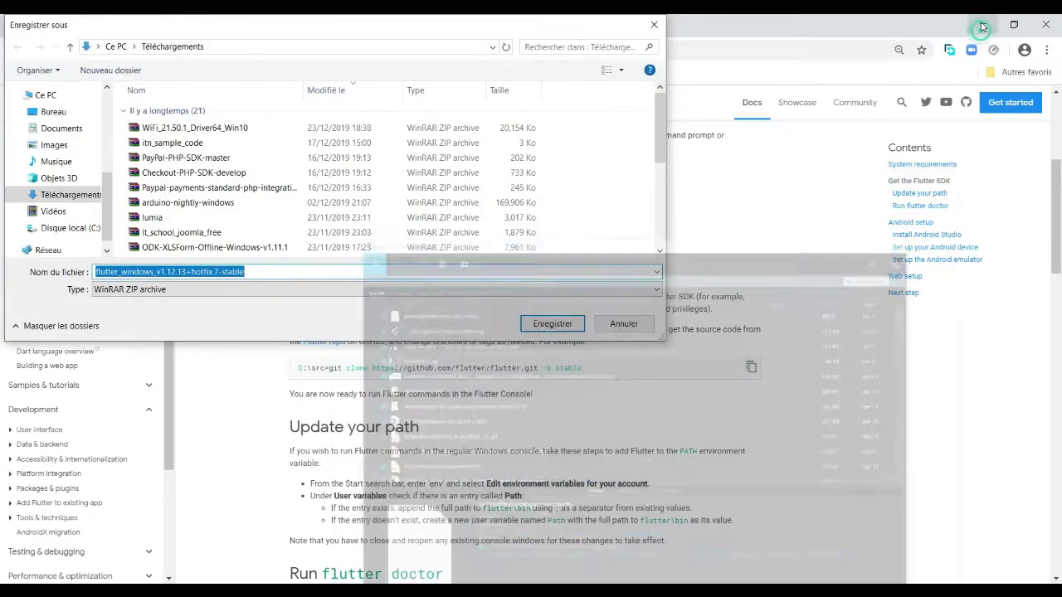
{"action": "left_click", "coordinate": [623, 325]}
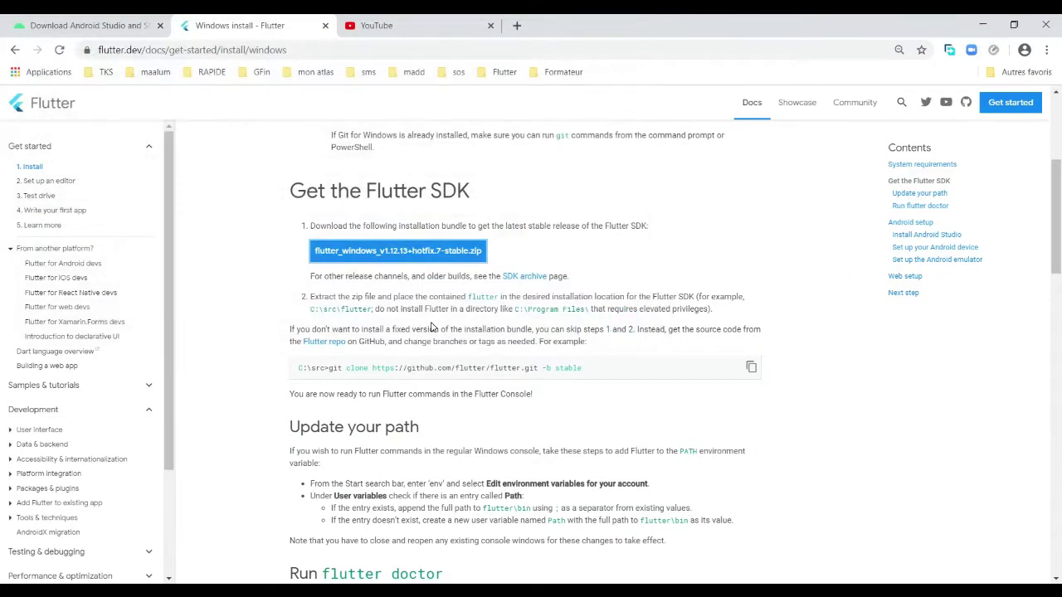
{"action": "scroll", "coordinate": [417, 365], "scroll_direction": "down", "scroll_amount": 3}
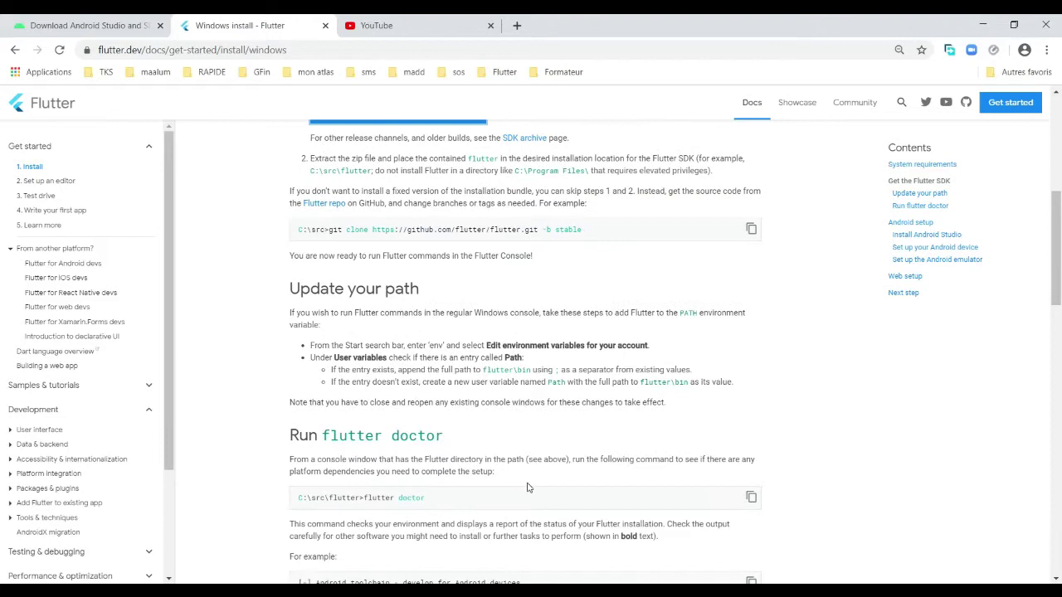
{"action": "scroll", "coordinate": [497, 405], "scroll_direction": "up", "scroll_amount": 5}
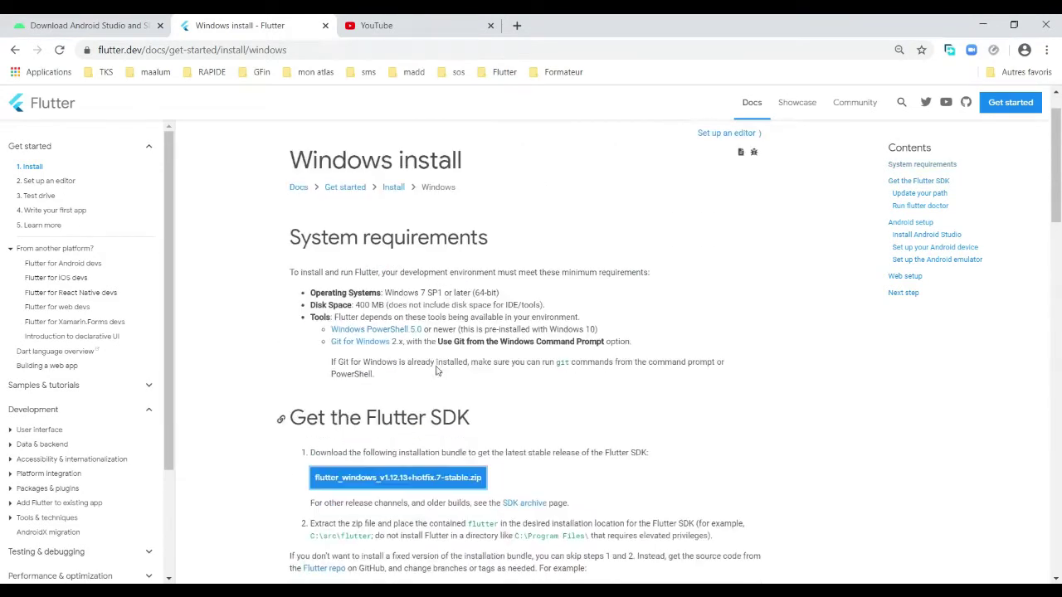
{"action": "scroll", "coordinate": [579, 523], "scroll_direction": "down", "scroll_amount": 4}
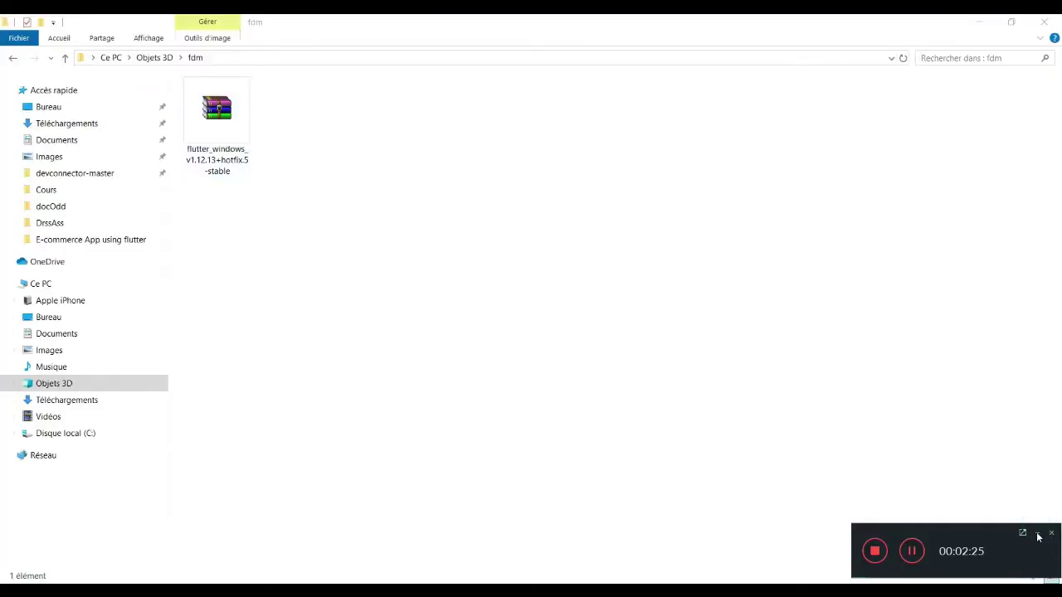
- In File Explorer, open the flutter_windows_v1.12.13+hotfix.5-stable archive from the fdm folder and dismiss WinRAR's licence reminder
{"action": "left_click", "coordinate": [1036, 535]}
{"action": "left_click", "coordinate": [230, 160]}
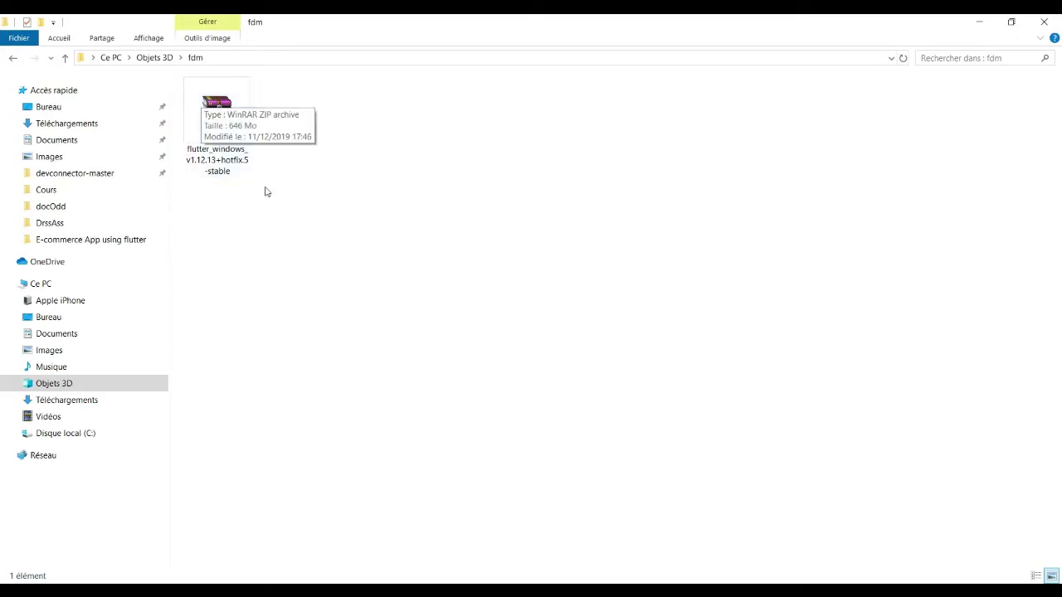
{"action": "left_click", "coordinate": [218, 120]}
{"action": "right_click", "coordinate": [218, 120]}
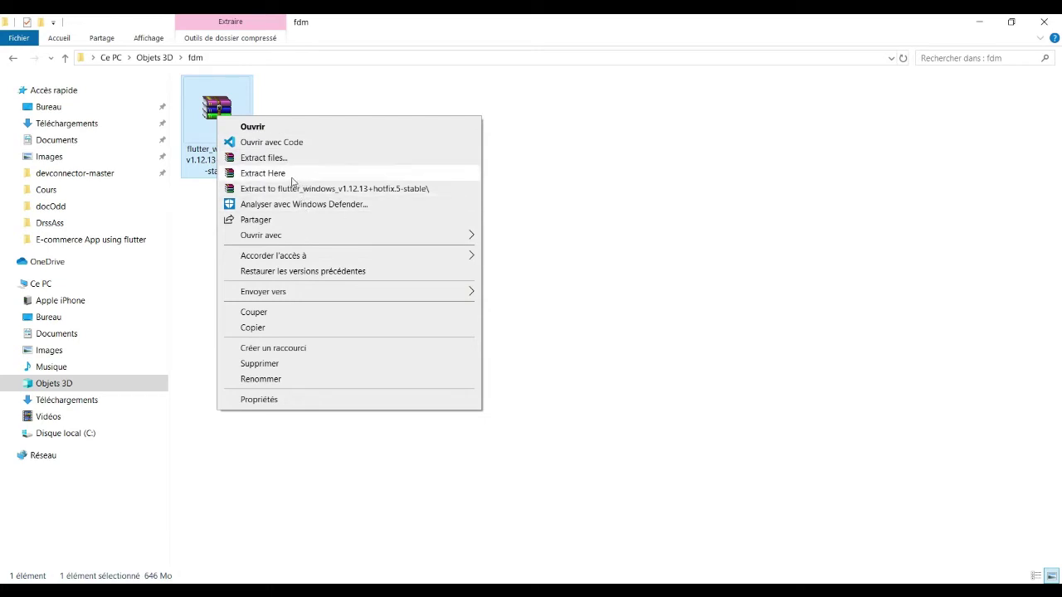
{"action": "left_click", "coordinate": [211, 112]}
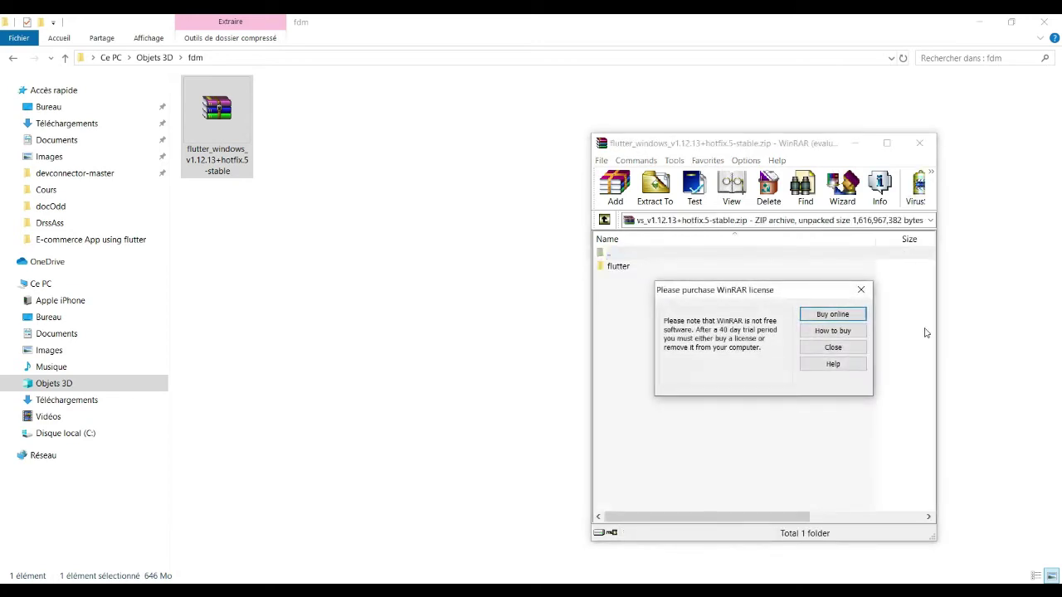
{"action": "left_click", "coordinate": [832, 347]}
- Look through the contents of the flutter folder inside the archive and return to the archive's root
{"action": "double_click", "coordinate": [655, 266]}
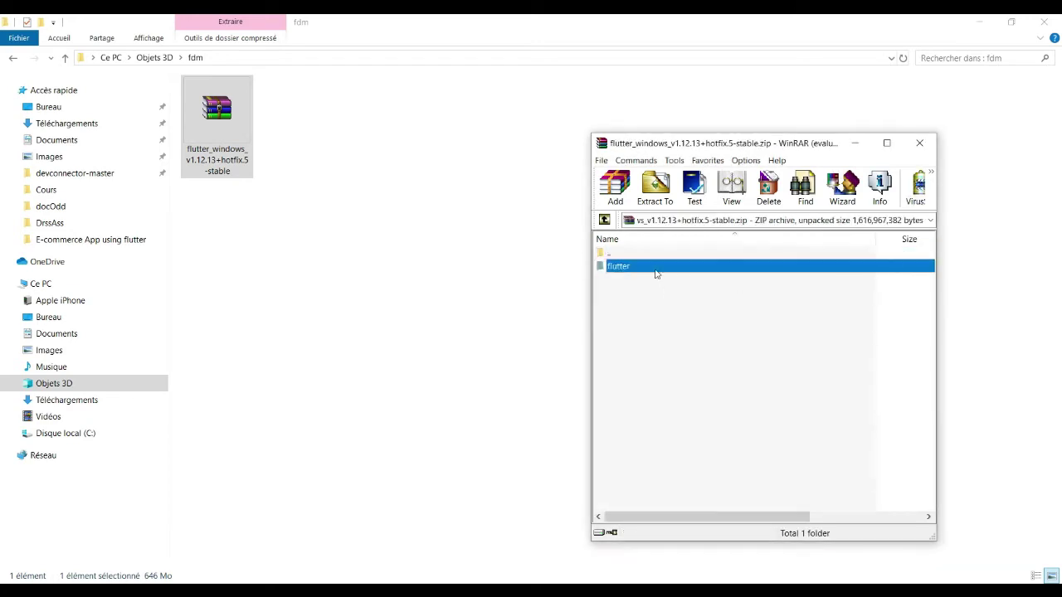
{"action": "scroll", "coordinate": [728, 330], "scroll_direction": "down", "scroll_amount": 2}
{"action": "scroll", "coordinate": [728, 329], "scroll_direction": "down", "scroll_amount": 1}
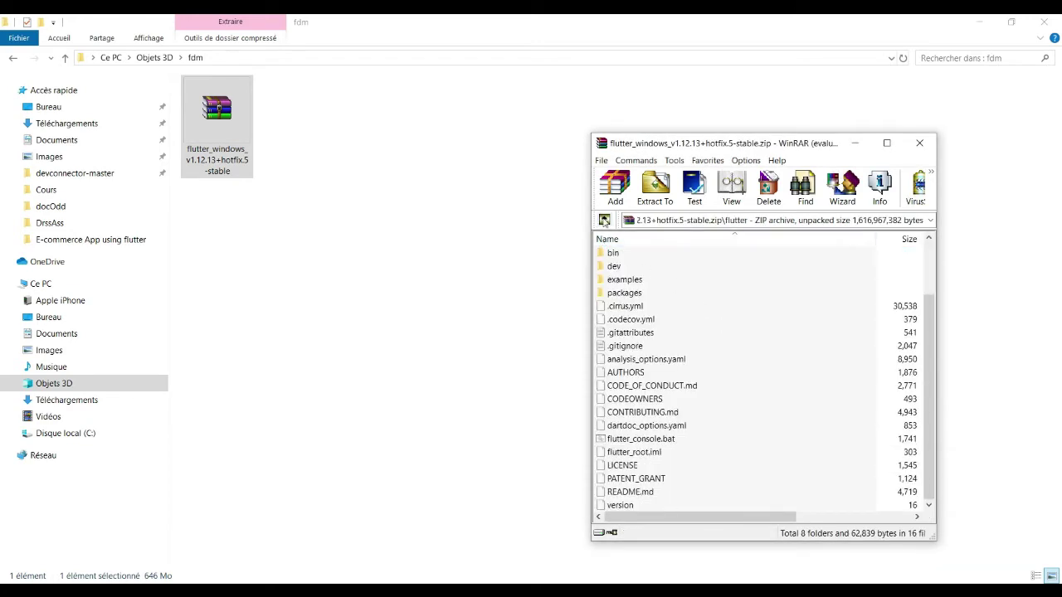
{"action": "left_click", "coordinate": [604, 220]}
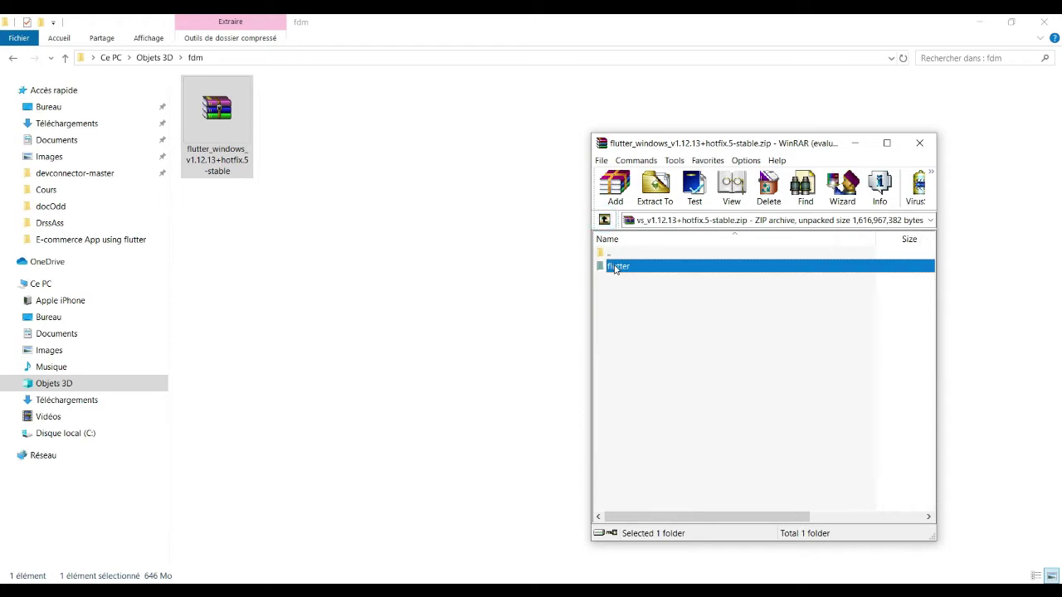
- Extract the archive's flutter folder to the root of the local disk (C:)
{"action": "left_click", "coordinate": [74, 433]}
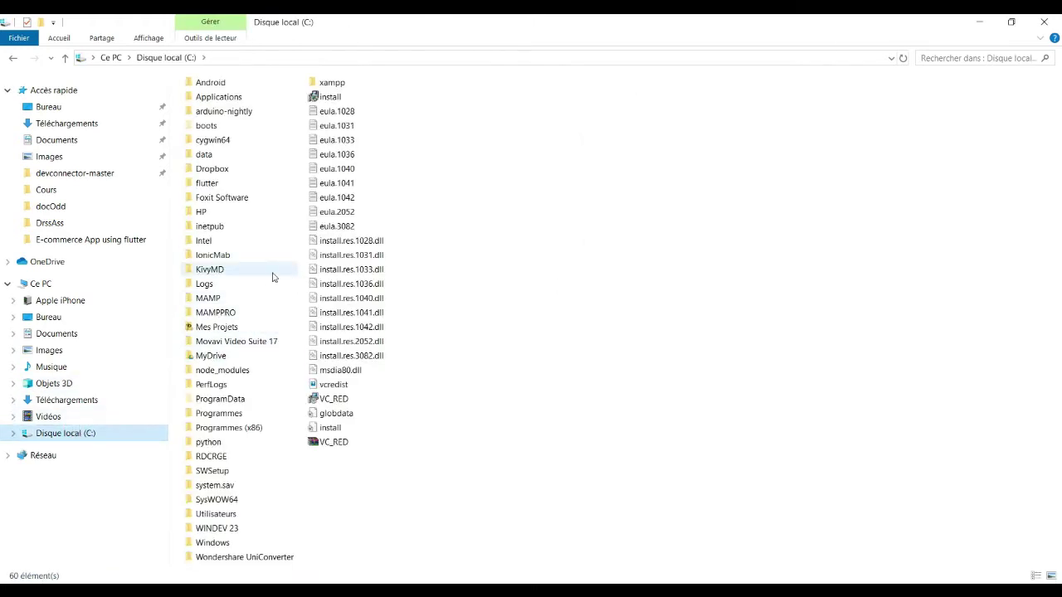
{"action": "key", "text": "alt+Tab"}
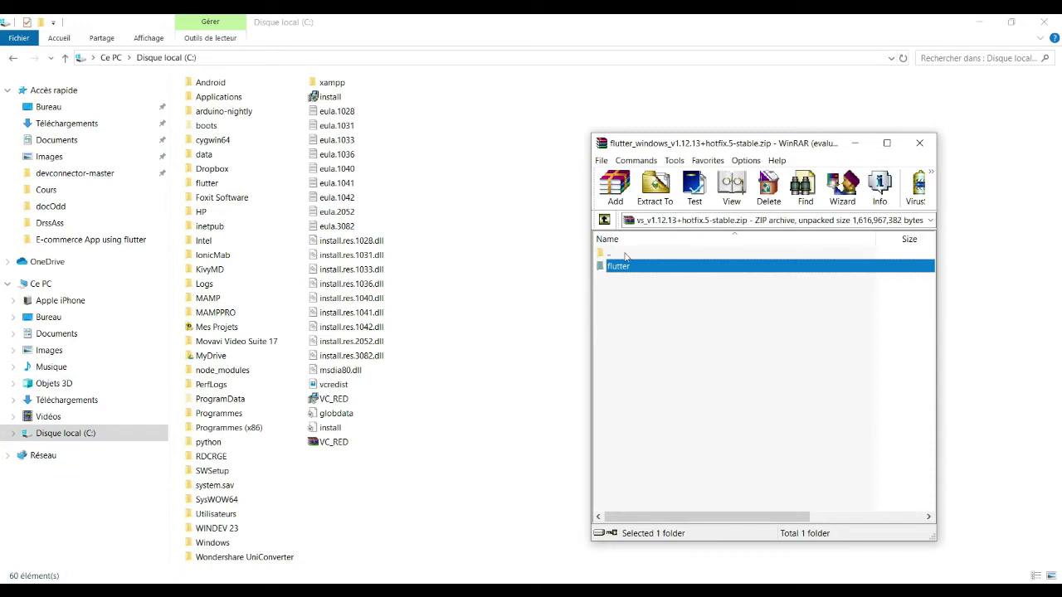
{"action": "left_click_drag", "start_coordinate": [619, 267], "coordinate": [398, 518]}
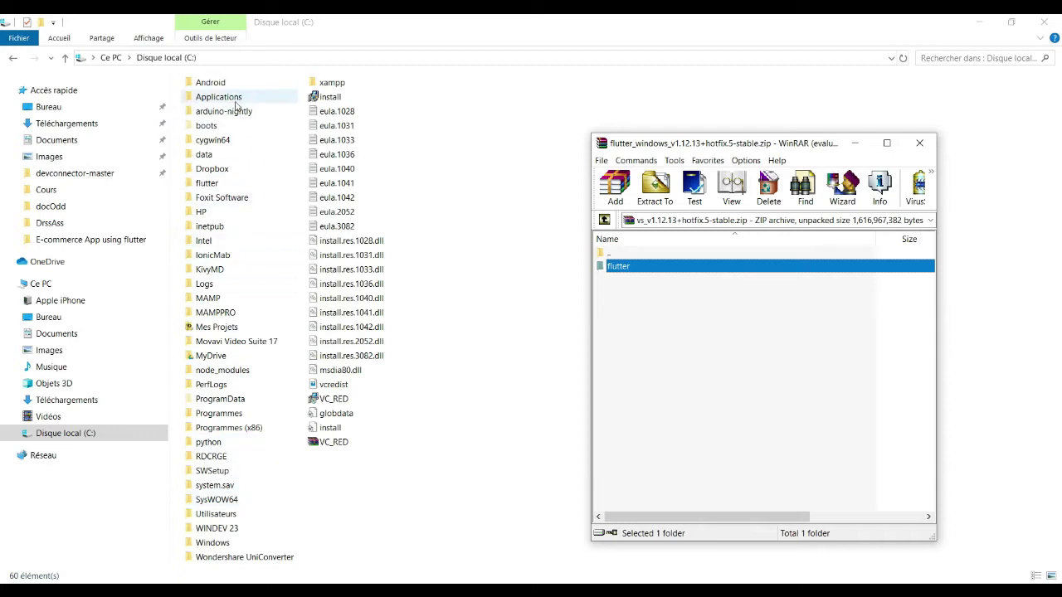
- Inspect the contents of the flutter folder on the C: drive, and return to the fdm folder
{"action": "double_click", "coordinate": [222, 183]}
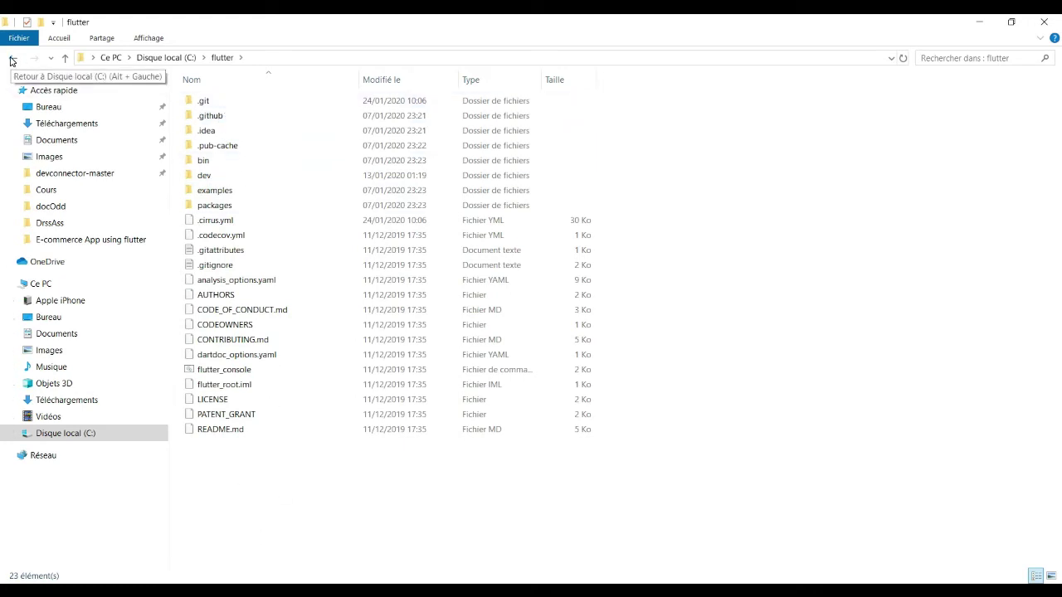
{"action": "left_click", "coordinate": [13, 59]}
{"action": "left_click", "coordinate": [13, 59]}
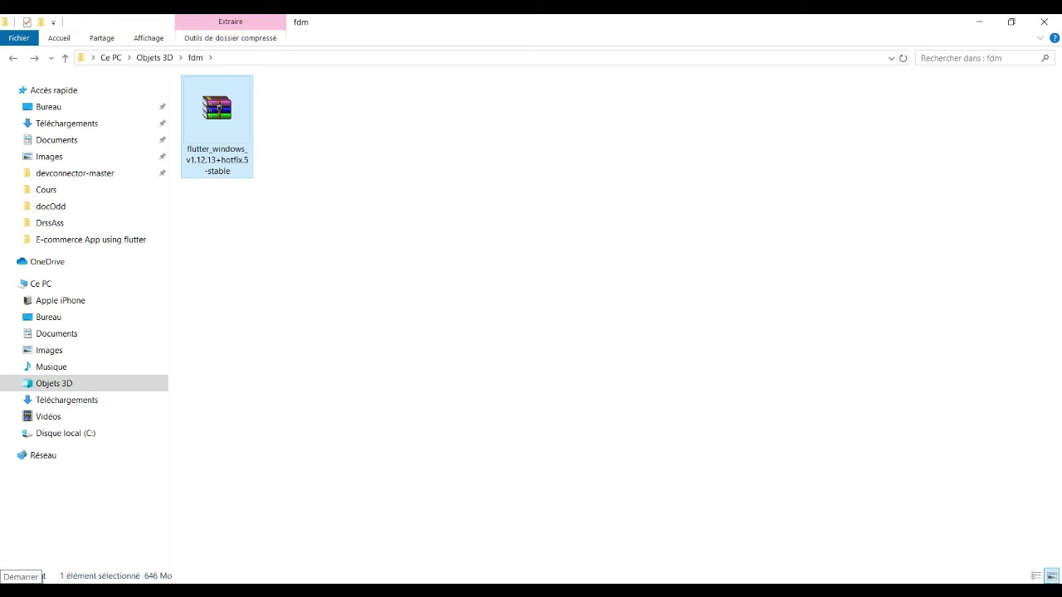
{"action": "left_click", "coordinate": [17, 589]}
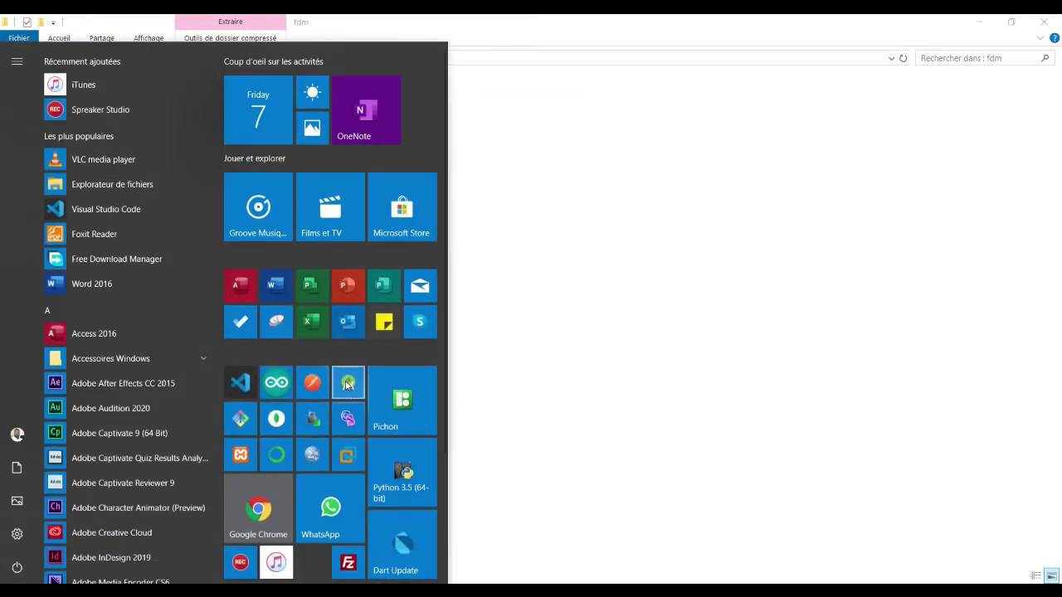
{"action": "left_click", "coordinate": [347, 383]}
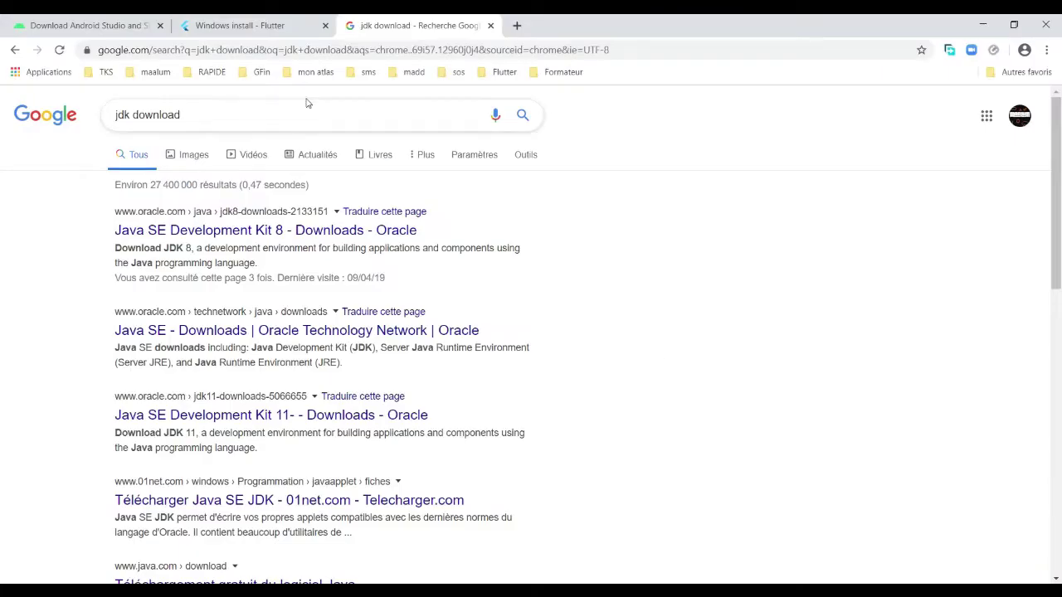
{"action": "left_click", "coordinate": [218, 114]}
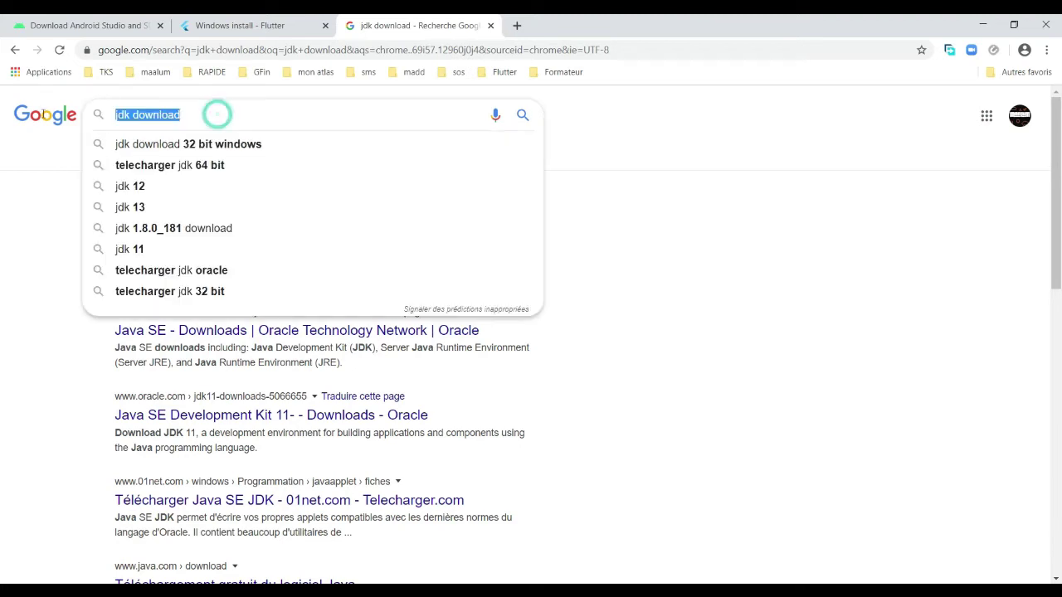
{"action": "left_click", "coordinate": [221, 109]}
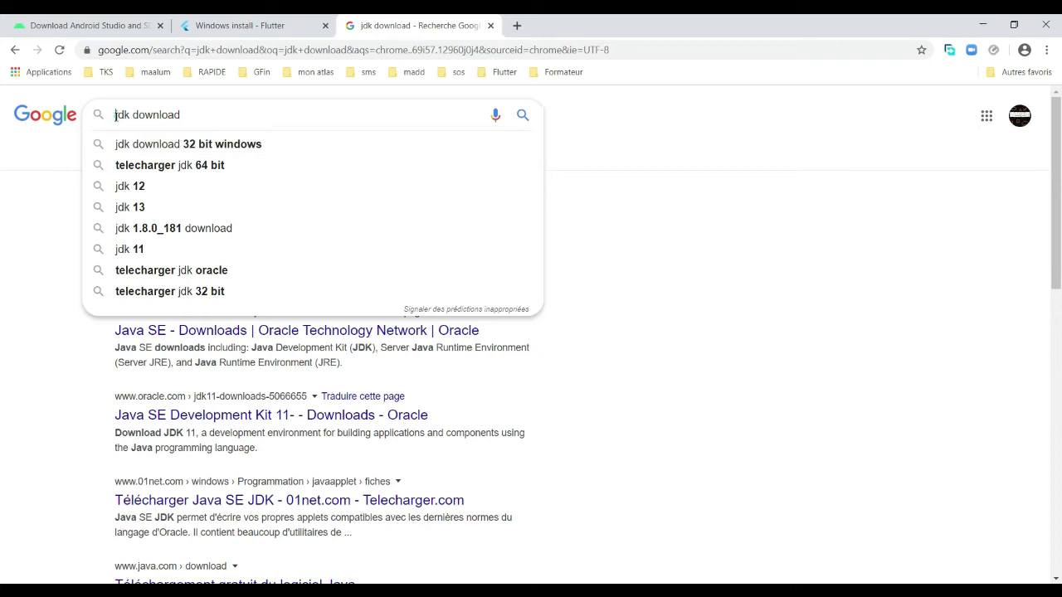
{"action": "triple_click", "coordinate": [212, 110]}
{"action": "left_click", "coordinate": [260, 114]}
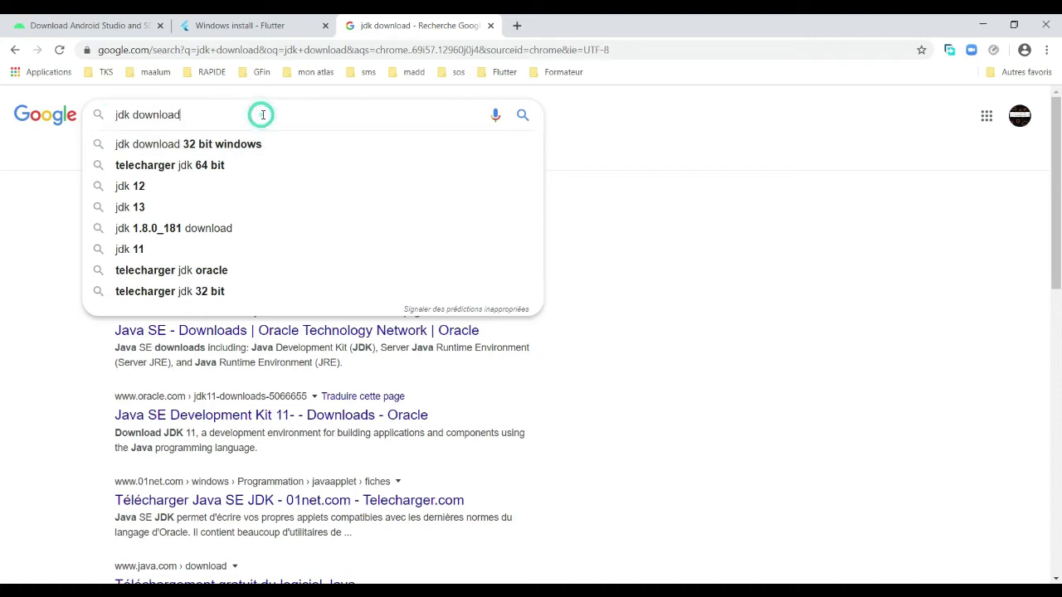
{"action": "left_click", "coordinate": [8, 237]}
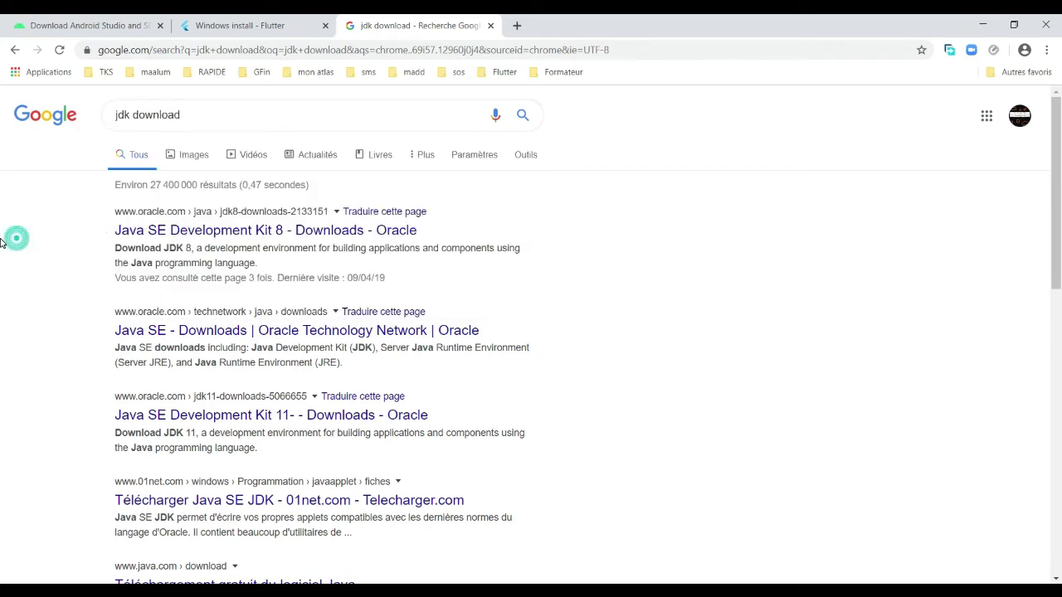
- Open Oracle's Java SE Development Kit 8 downloads page from the Google results and bring up the 8u241 download list
{"action": "left_click", "coordinate": [209, 238]}
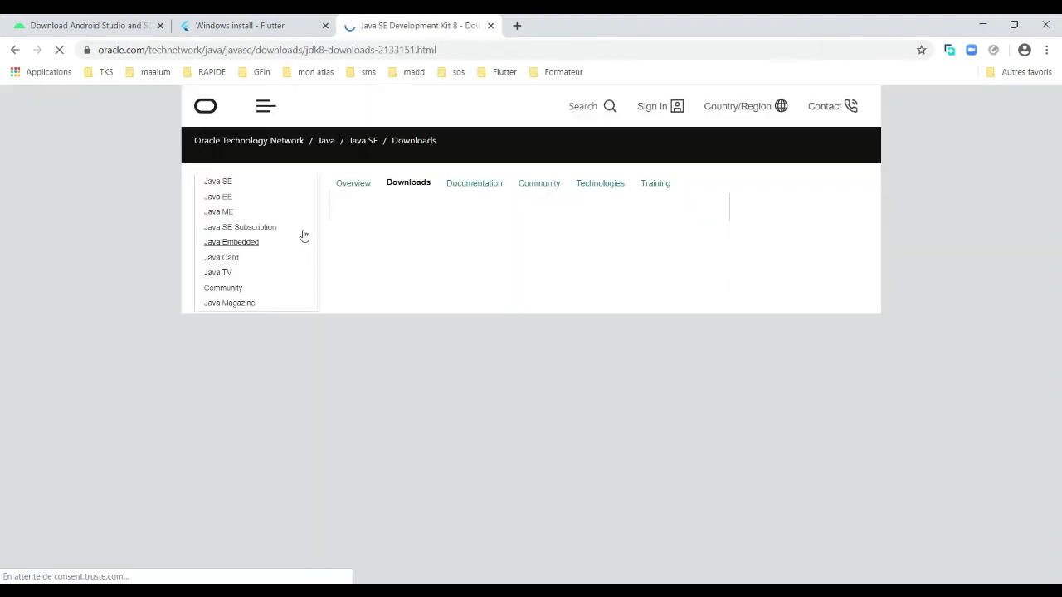
{"action": "scroll", "coordinate": [465, 265], "scroll_direction": "down", "scroll_amount": 2}
{"action": "scroll", "coordinate": [503, 273], "scroll_direction": "down", "scroll_amount": 2}
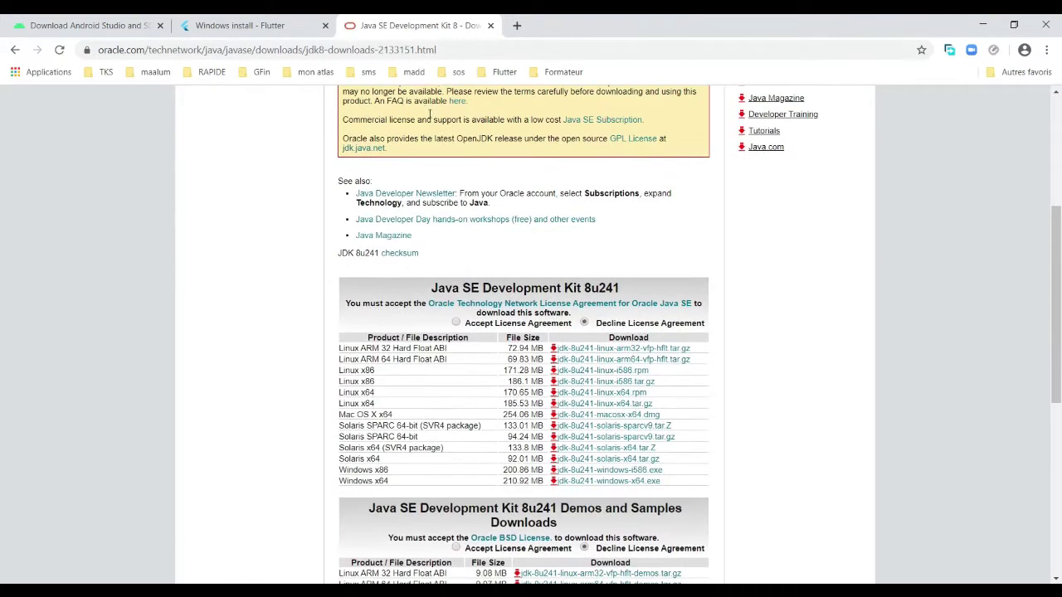
- Accept the Oracle license agreement for the Java SE Development Kit 8u241 downloads
{"action": "scroll", "coordinate": [548, 336], "scroll_direction": "down", "scroll_amount": 5}
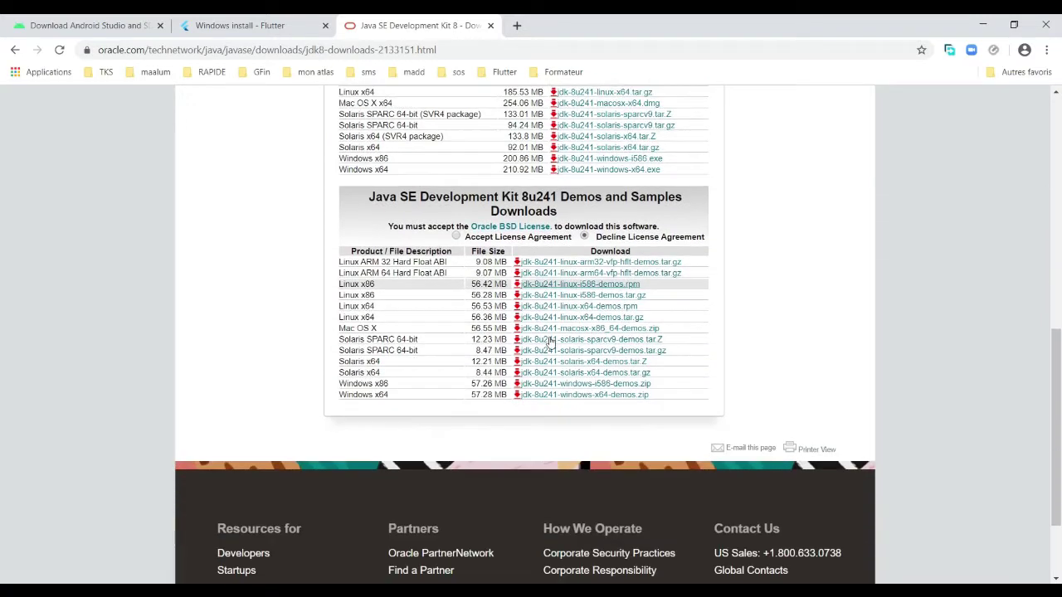
{"action": "scroll", "coordinate": [539, 342], "scroll_direction": "up", "scroll_amount": 7}
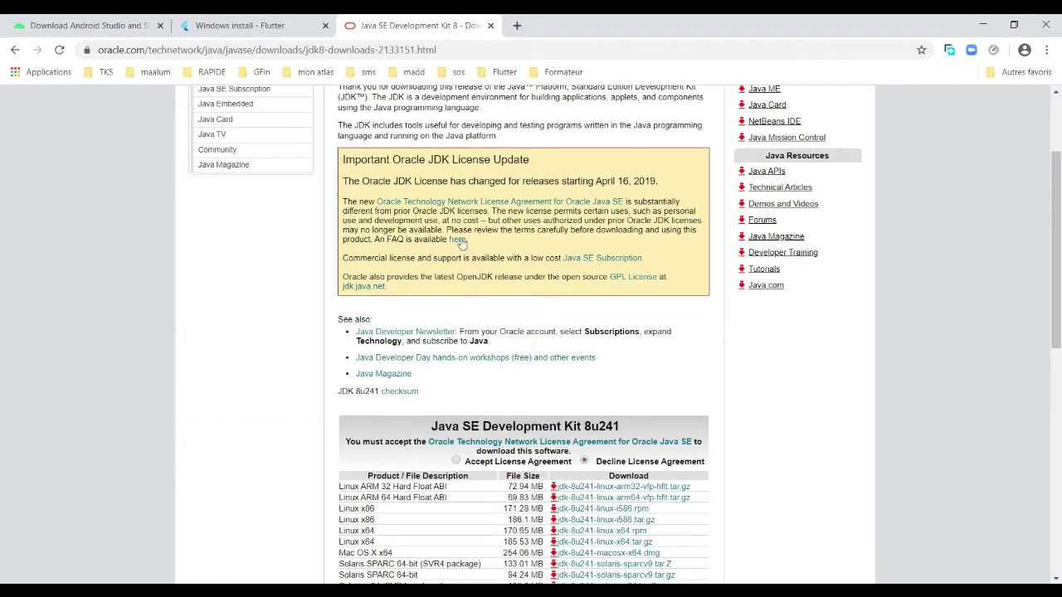
{"action": "scroll", "coordinate": [468, 290], "scroll_direction": "up", "scroll_amount": 2}
{"action": "scroll", "coordinate": [449, 199], "scroll_direction": "down", "scroll_amount": 4}
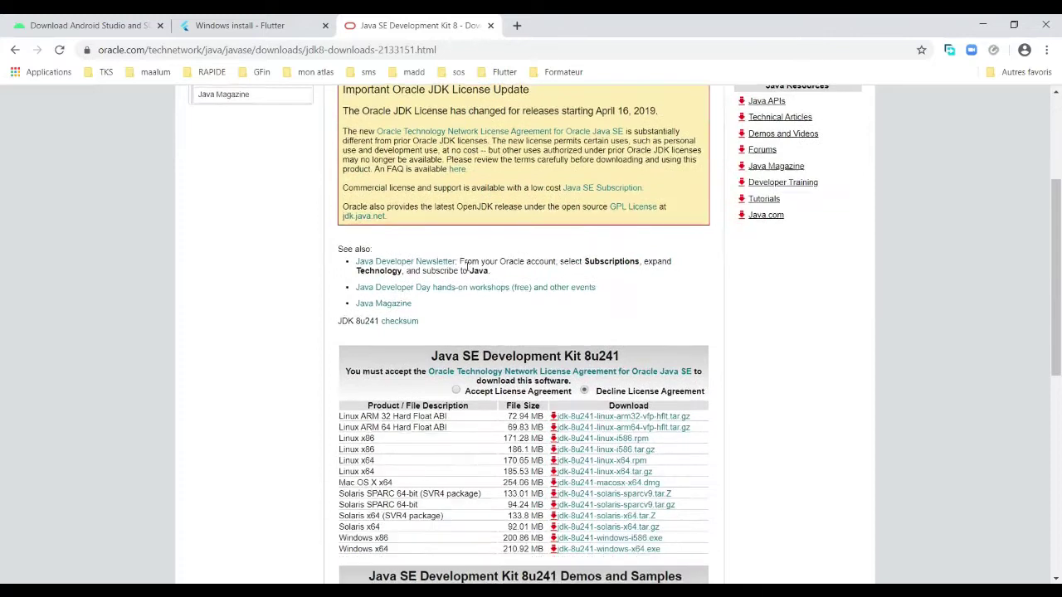
{"action": "scroll", "coordinate": [473, 253], "scroll_direction": "down", "scroll_amount": 1}
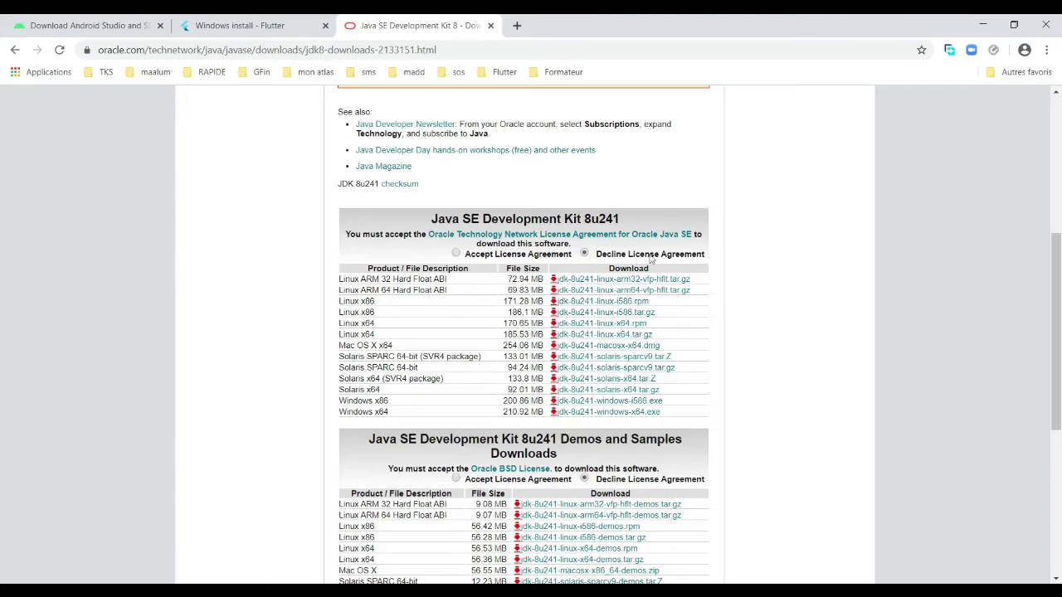
{"action": "left_click", "coordinate": [455, 254]}
{"action": "scroll", "coordinate": [673, 275], "scroll_direction": "down", "scroll_amount": 1}
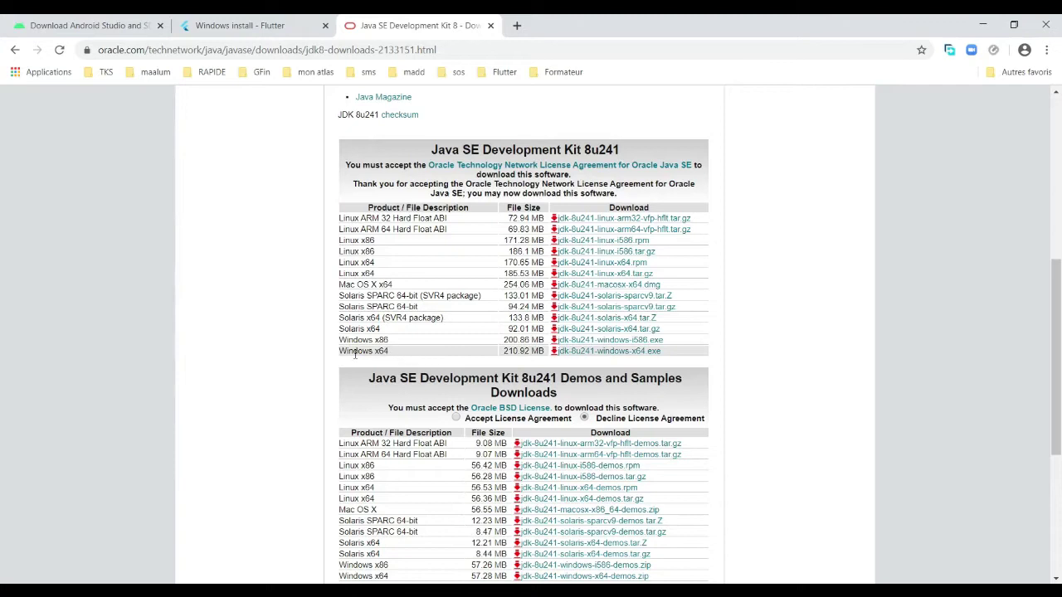
- Examine the JDK 8u241 download list, in particular the Windows x64 installer, and the rest of the page
{"action": "left_click_drag", "start_coordinate": [344, 351], "coordinate": [390, 351]}
{"action": "left_click", "coordinate": [403, 351]}
{"action": "left_click", "coordinate": [380, 351]}
{"action": "scroll", "coordinate": [524, 278], "scroll_direction": "down", "scroll_amount": 1}
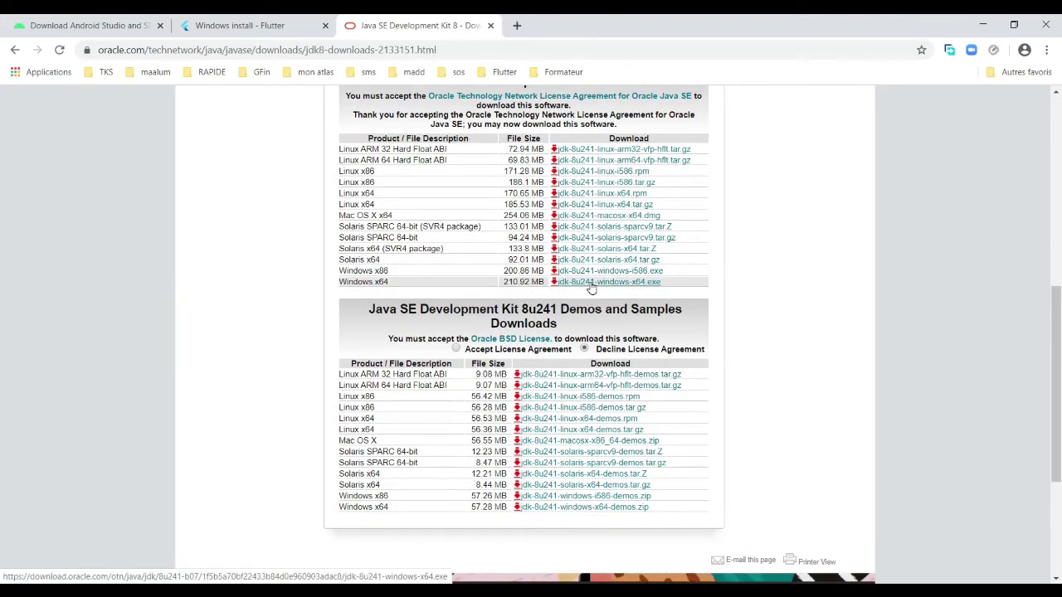
{"action": "scroll", "coordinate": [591, 288], "scroll_direction": "down", "scroll_amount": 3}
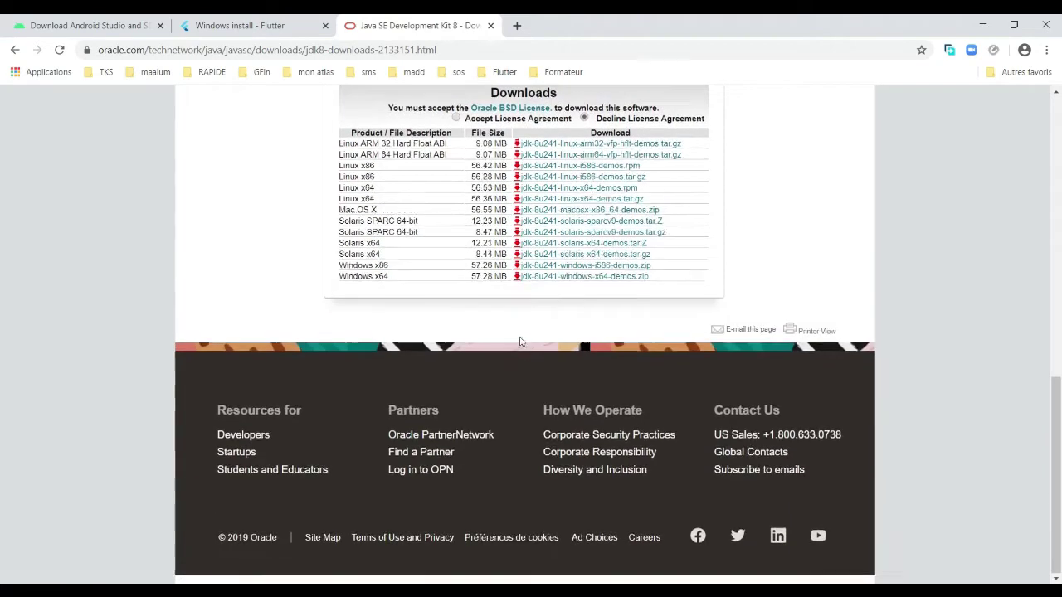
{"action": "scroll", "coordinate": [332, 270], "scroll_direction": "up", "scroll_amount": 8}
{"action": "scroll", "coordinate": [452, 292], "scroll_direction": "down", "scroll_amount": 4}
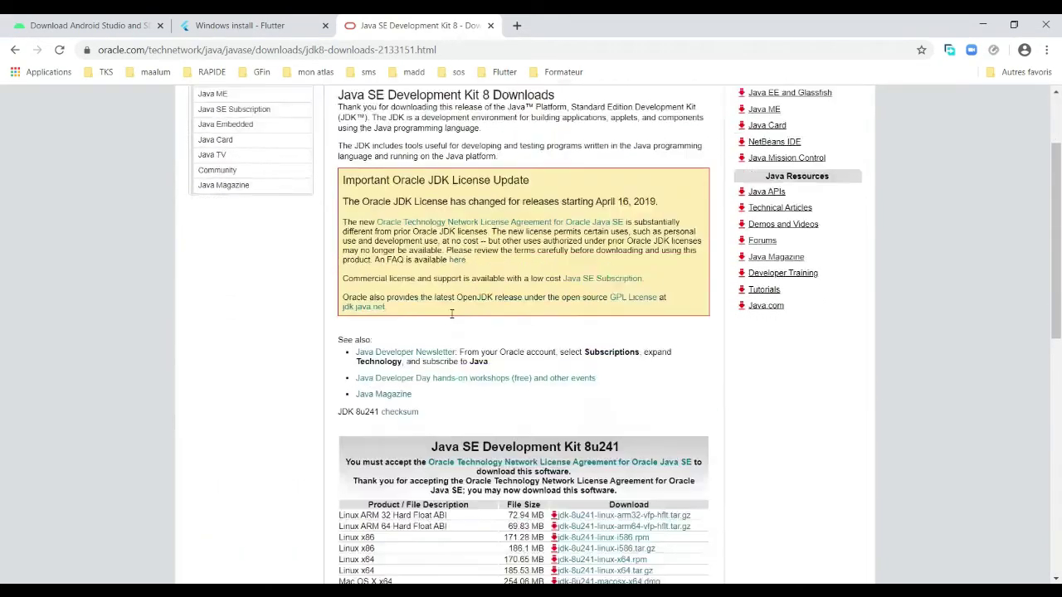
{"action": "scroll", "coordinate": [452, 293], "scroll_direction": "down", "scroll_amount": 5}
{"action": "scroll", "coordinate": [449, 352], "scroll_direction": "up", "scroll_amount": 6}
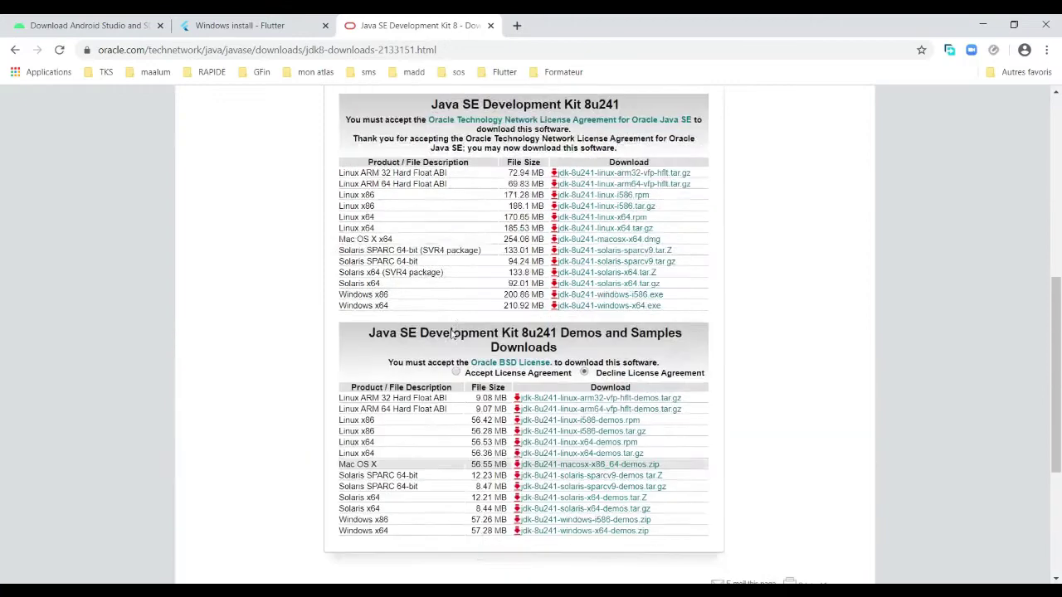
{"action": "scroll", "coordinate": [467, 326], "scroll_direction": "down", "scroll_amount": 1}
{"action": "scroll", "coordinate": [468, 326], "scroll_direction": "up", "scroll_amount": 1}
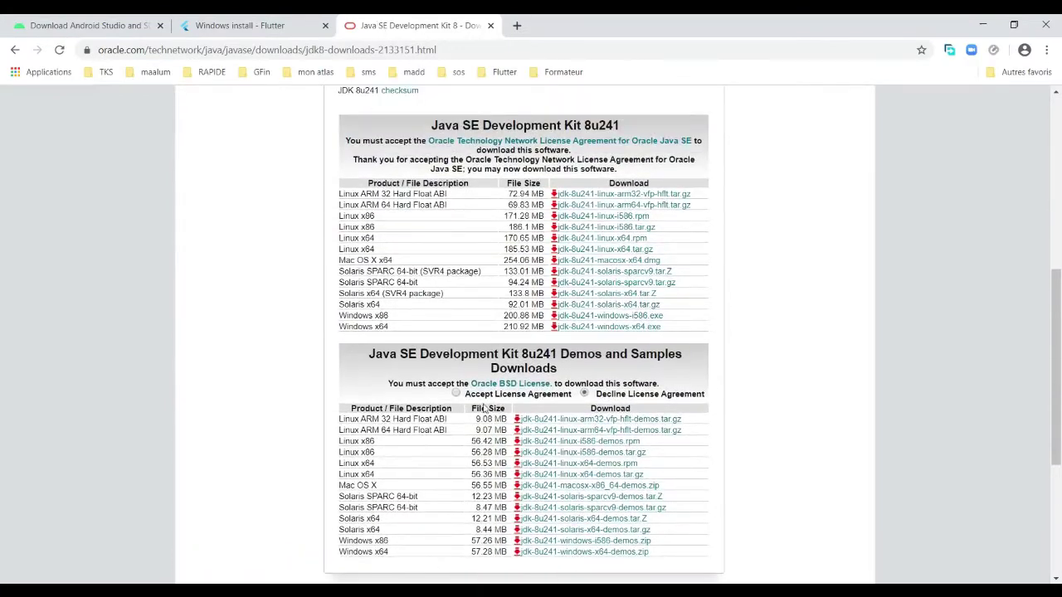
{"action": "scroll", "coordinate": [472, 394], "scroll_direction": "down", "scroll_amount": 1}
- Review the Flutter Windows install page and the Android Studio download page
{"action": "left_click", "coordinate": [268, 30]}
{"action": "scroll", "coordinate": [391, 320], "scroll_direction": "down", "scroll_amount": 5}
{"action": "scroll", "coordinate": [399, 348], "scroll_direction": "up", "scroll_amount": 5}
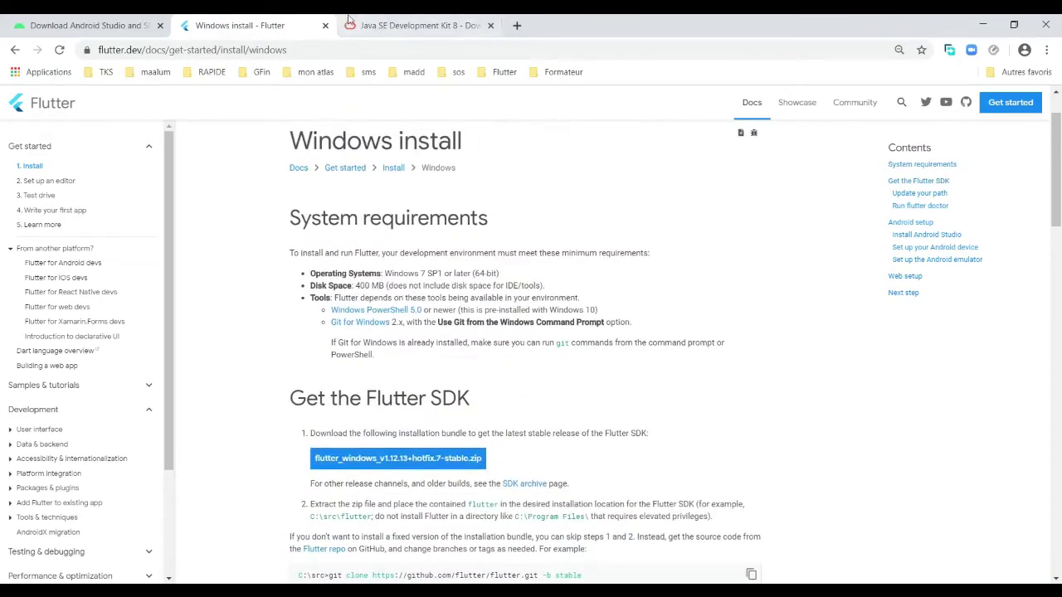
{"action": "left_click", "coordinate": [95, 26]}
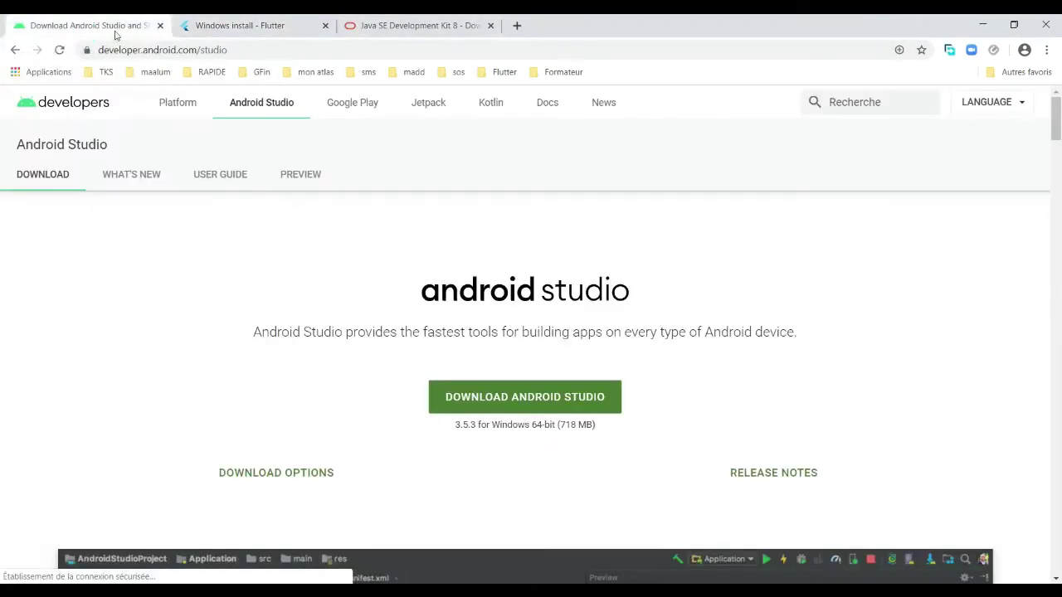
{"action": "scroll", "coordinate": [456, 403], "scroll_direction": "down", "scroll_amount": 3}
{"action": "scroll", "coordinate": [451, 394], "scroll_direction": "up", "scroll_amount": 3}
{"action": "scroll", "coordinate": [445, 378], "scroll_direction": "down", "scroll_amount": 4}
{"action": "scroll", "coordinate": [445, 375], "scroll_direction": "up", "scroll_amount": 4}
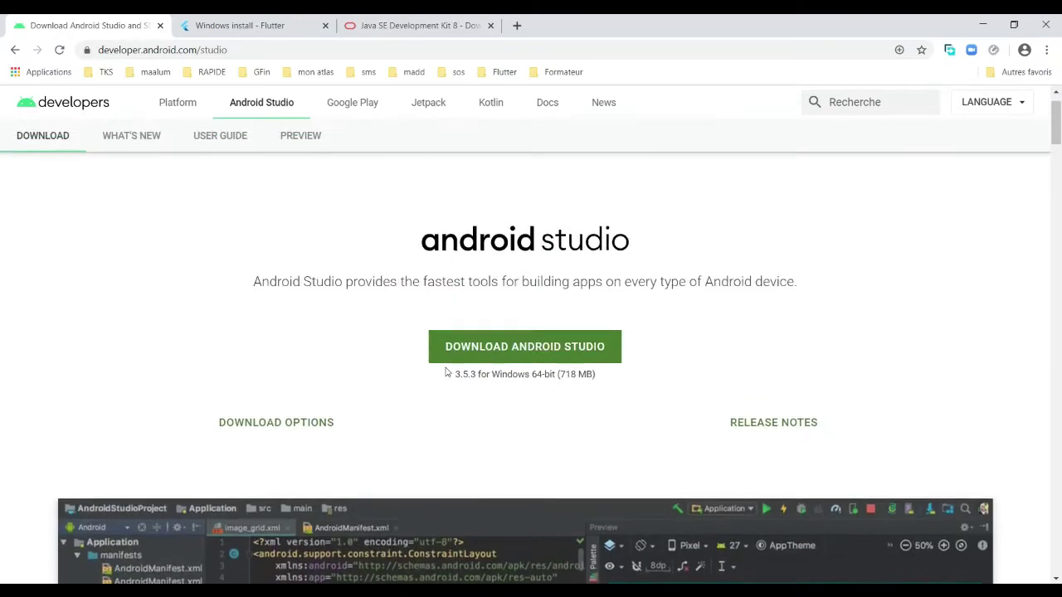
{"action": "scroll", "coordinate": [559, 504], "scroll_direction": "down", "scroll_amount": 3}
{"action": "scroll", "coordinate": [534, 494], "scroll_direction": "up", "scroll_amount": 3}
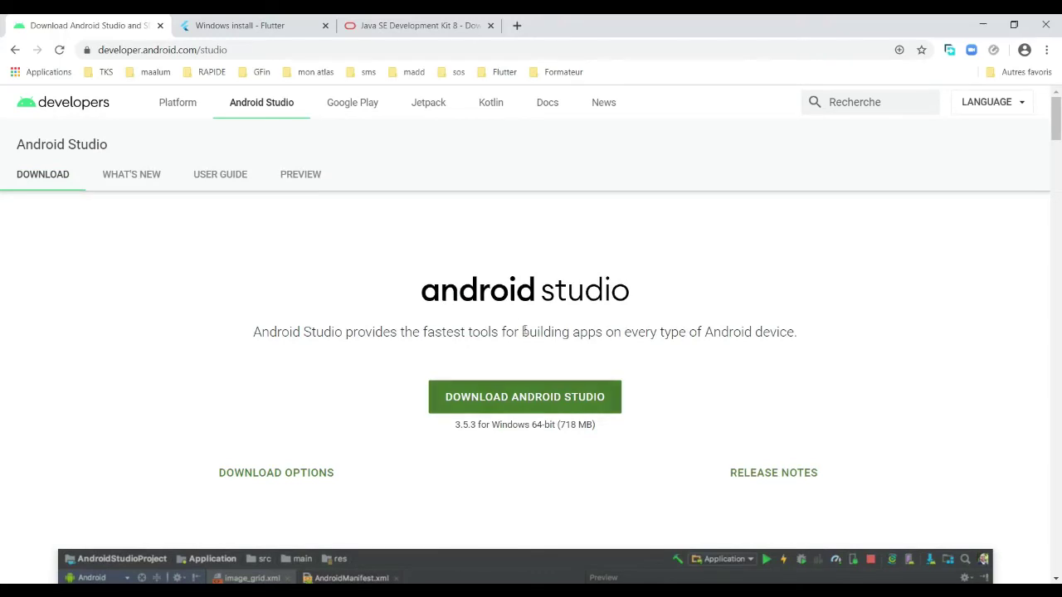
{"action": "scroll", "coordinate": [550, 505], "scroll_direction": "down", "scroll_amount": 1}
- Return to the JDK 8 downloads page and look through its license notice and 8u241 download tables
{"action": "left_click", "coordinate": [437, 25]}
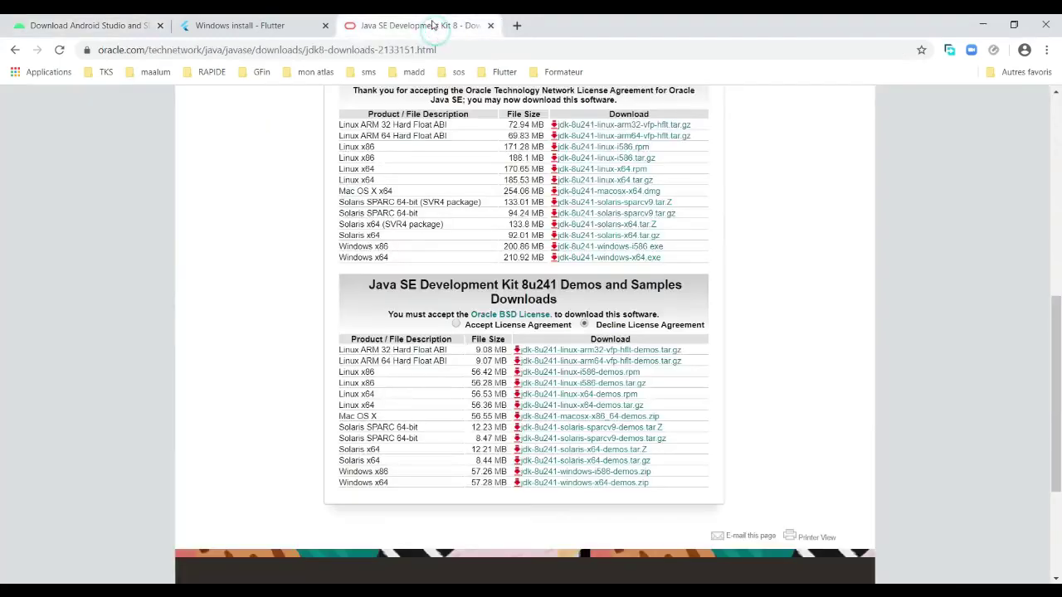
{"action": "scroll", "coordinate": [564, 371], "scroll_direction": "up", "scroll_amount": 2}
{"action": "scroll", "coordinate": [564, 371], "scroll_direction": "up", "scroll_amount": 3}
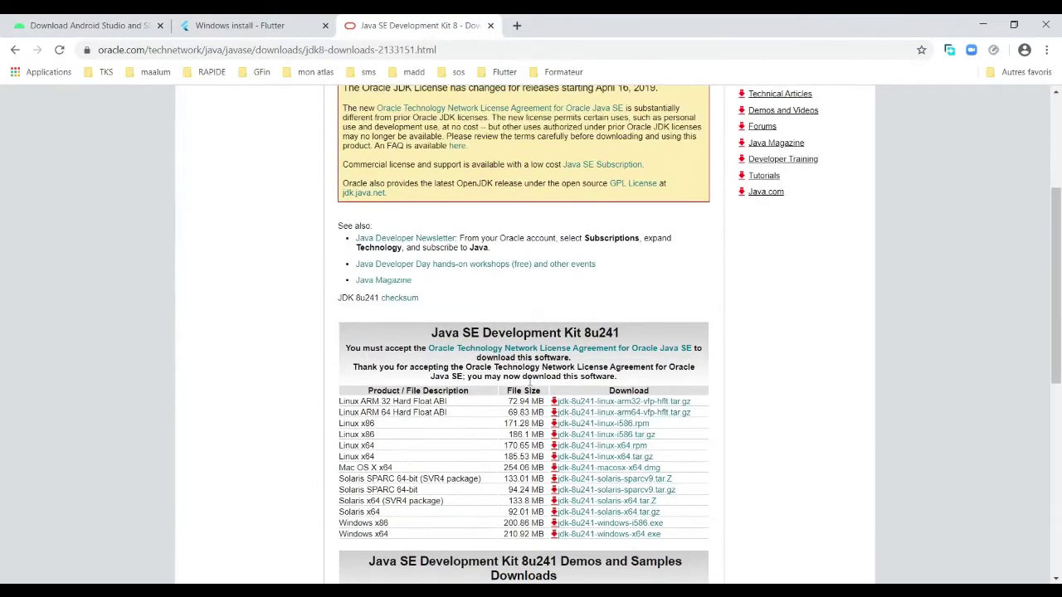
{"action": "scroll", "coordinate": [521, 420], "scroll_direction": "down", "scroll_amount": 2}
{"action": "scroll", "coordinate": [520, 421], "scroll_direction": "down", "scroll_amount": 6}
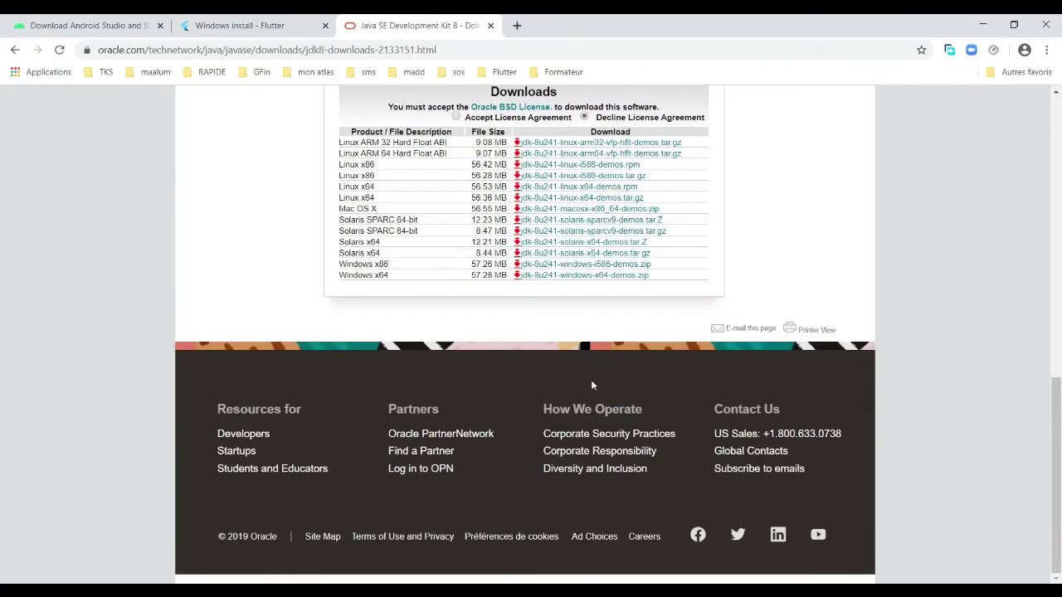
{"action": "scroll", "coordinate": [590, 379], "scroll_direction": "up", "scroll_amount": 5}
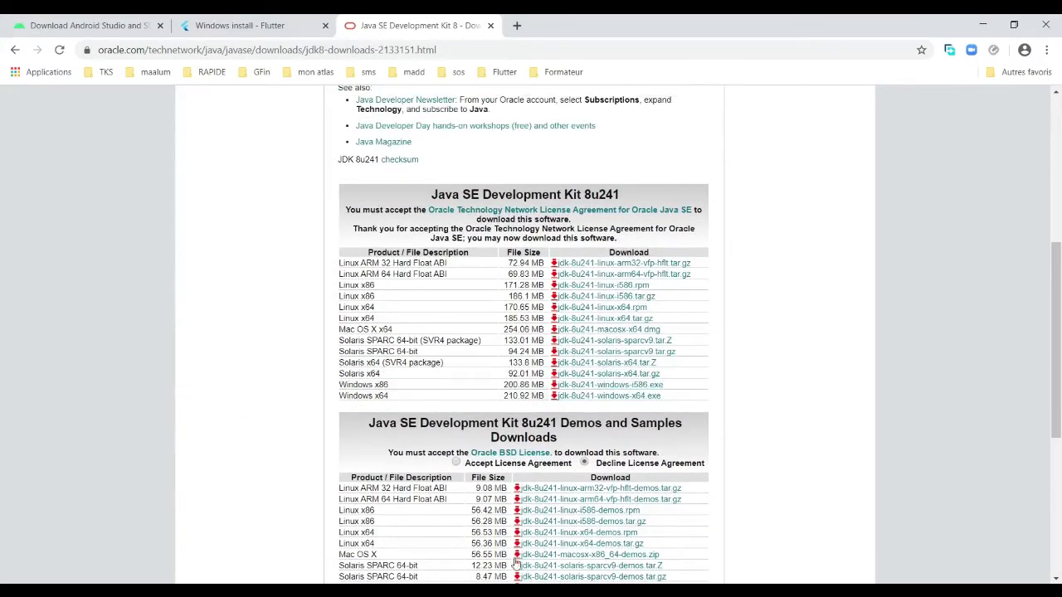
{"action": "scroll", "coordinate": [514, 356], "scroll_direction": "up", "scroll_amount": 2}
{"action": "scroll", "coordinate": [514, 357], "scroll_direction": "up", "scroll_amount": 4}
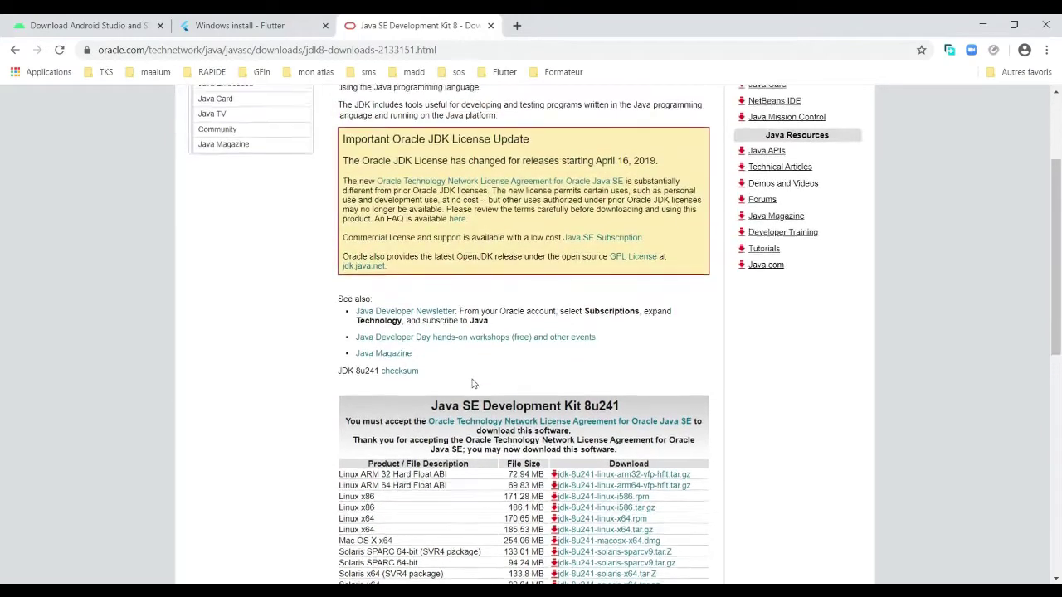
{"action": "scroll", "coordinate": [473, 387], "scroll_direction": "down", "scroll_amount": 4}
{"action": "scroll", "coordinate": [473, 386], "scroll_direction": "down", "scroll_amount": 6}
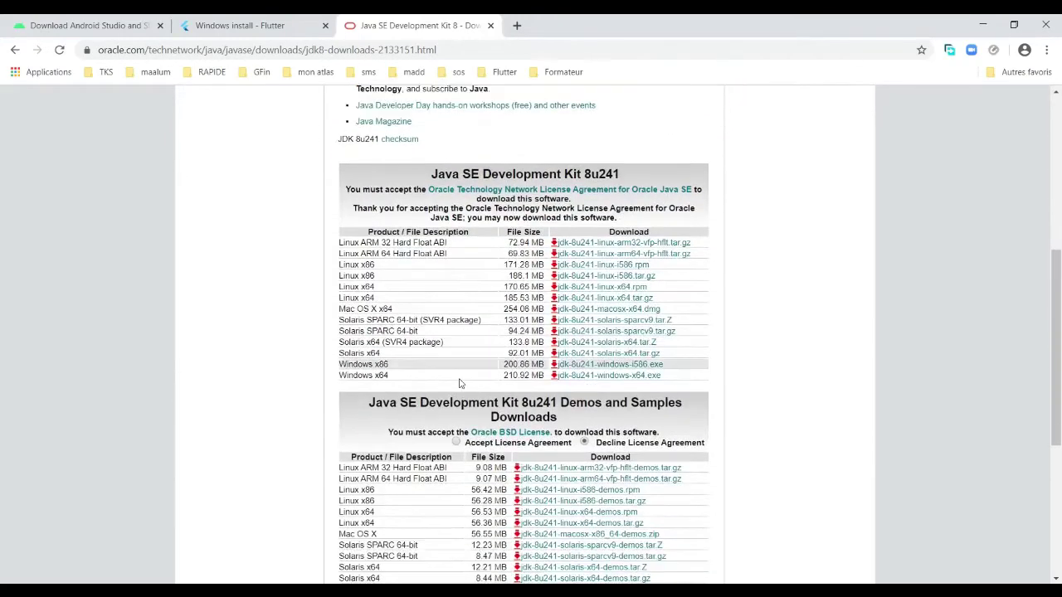
{"action": "scroll", "coordinate": [502, 445], "scroll_direction": "up", "scroll_amount": 8}
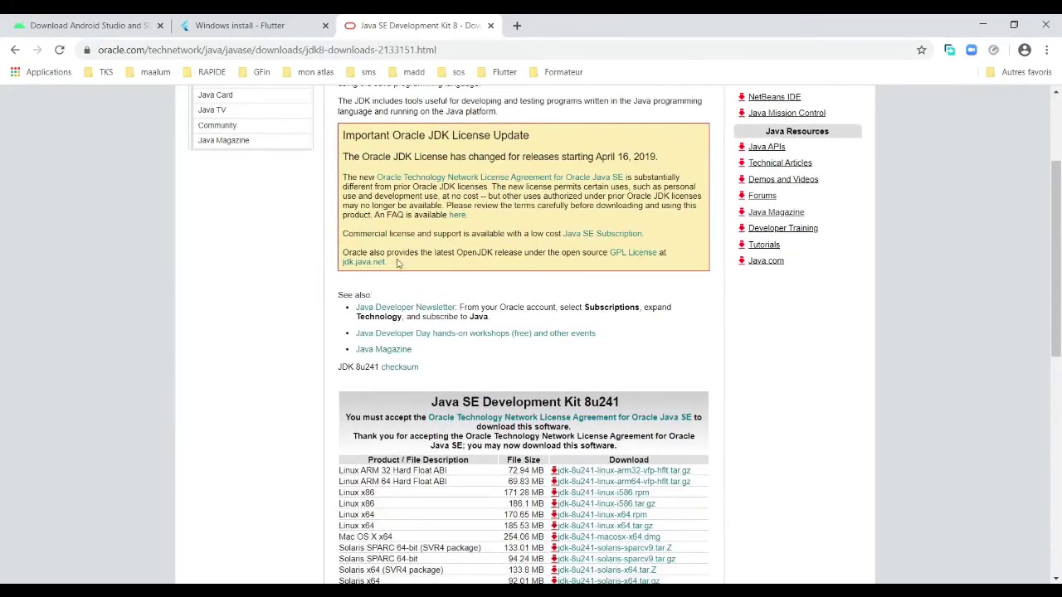
{"action": "scroll", "coordinate": [415, 299], "scroll_direction": "up", "scroll_amount": 2}
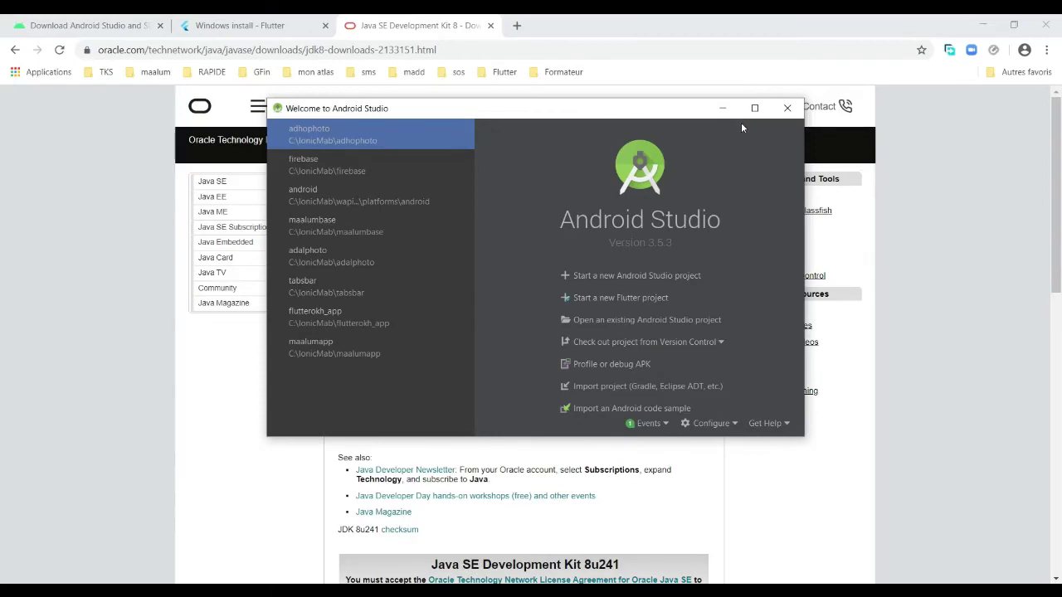
- Minimize the browser and open the SDK Manager from Android Studio's welcome window
{"action": "left_click", "coordinate": [982, 25]}
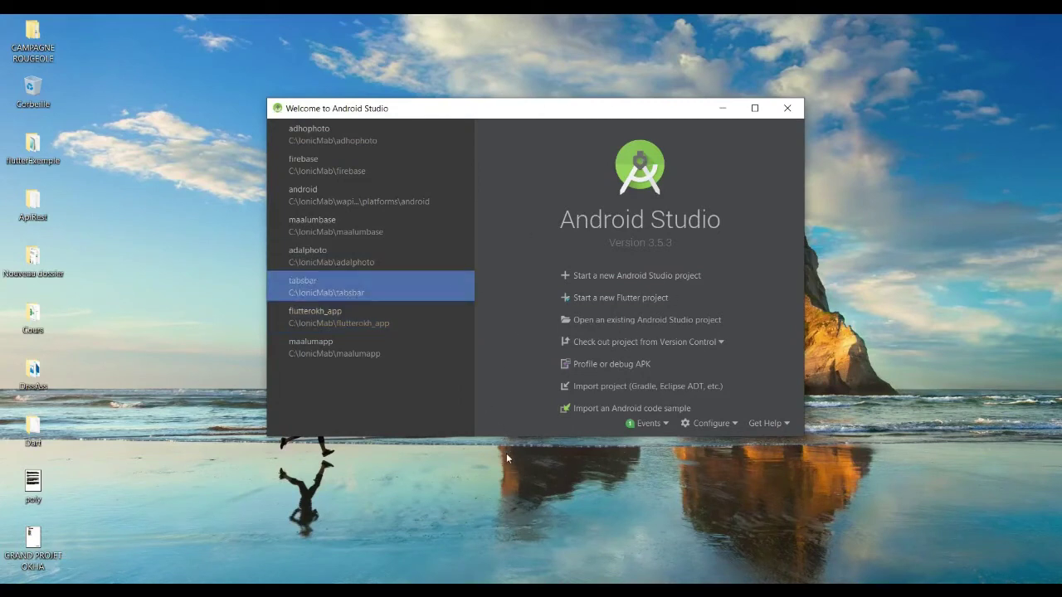
{"action": "left_click", "coordinate": [734, 424]}
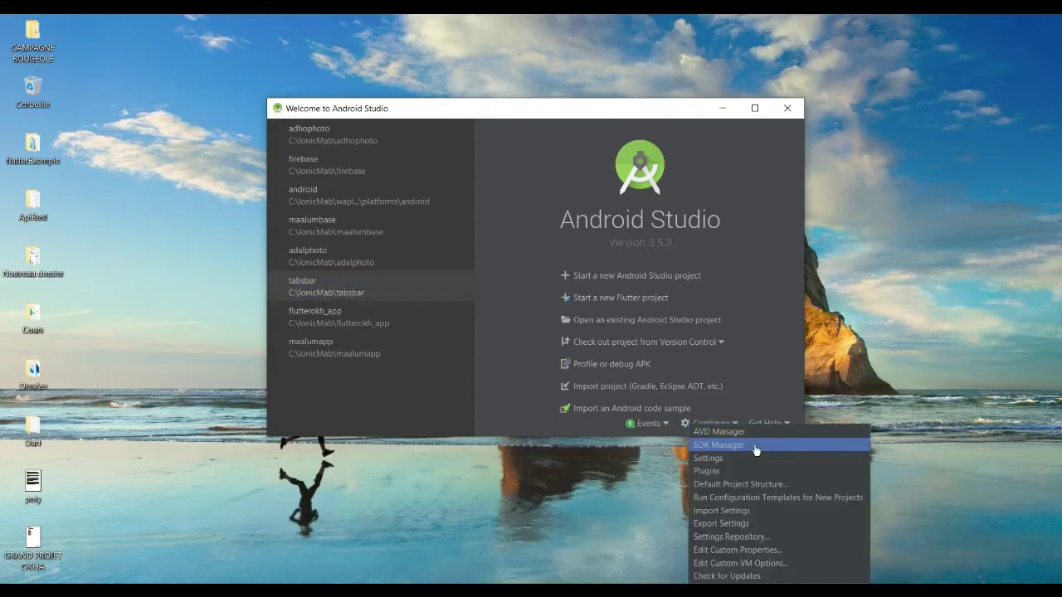
{"action": "left_click", "coordinate": [758, 447]}
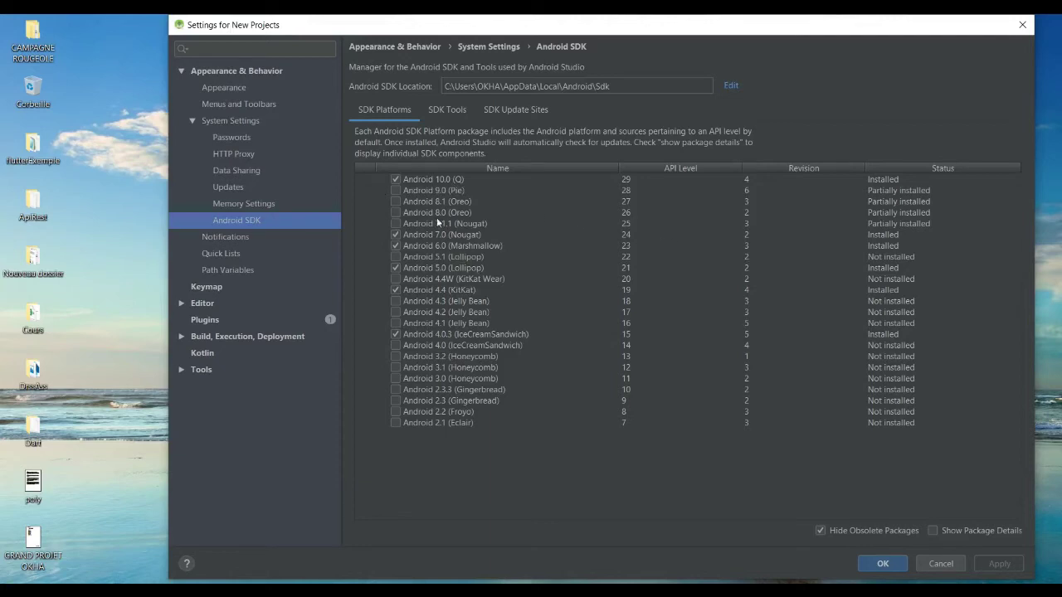
- Mark the Android 8.0 (Oreo) platform for installation and review the available SDK Tools
{"action": "left_click", "coordinate": [395, 212]}
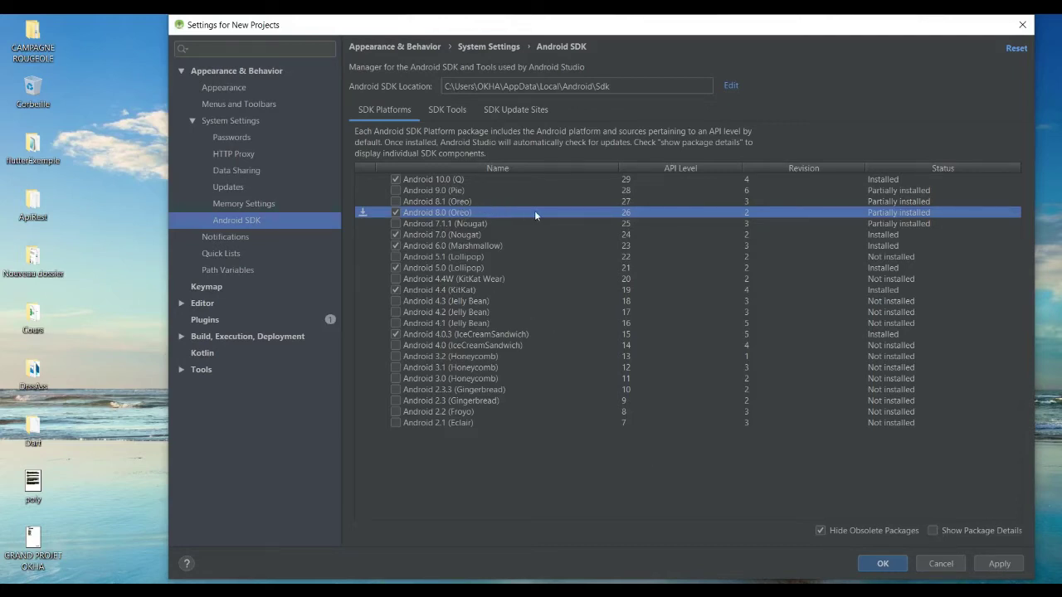
{"action": "left_click", "coordinate": [446, 110]}
{"action": "left_click", "coordinate": [386, 113]}
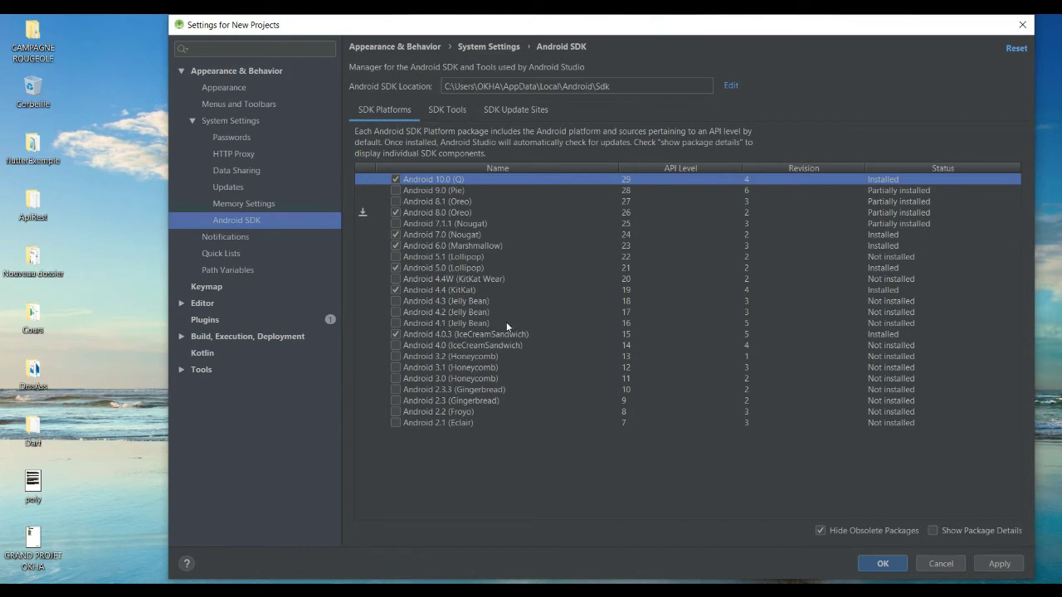
{"action": "left_click", "coordinate": [445, 111]}
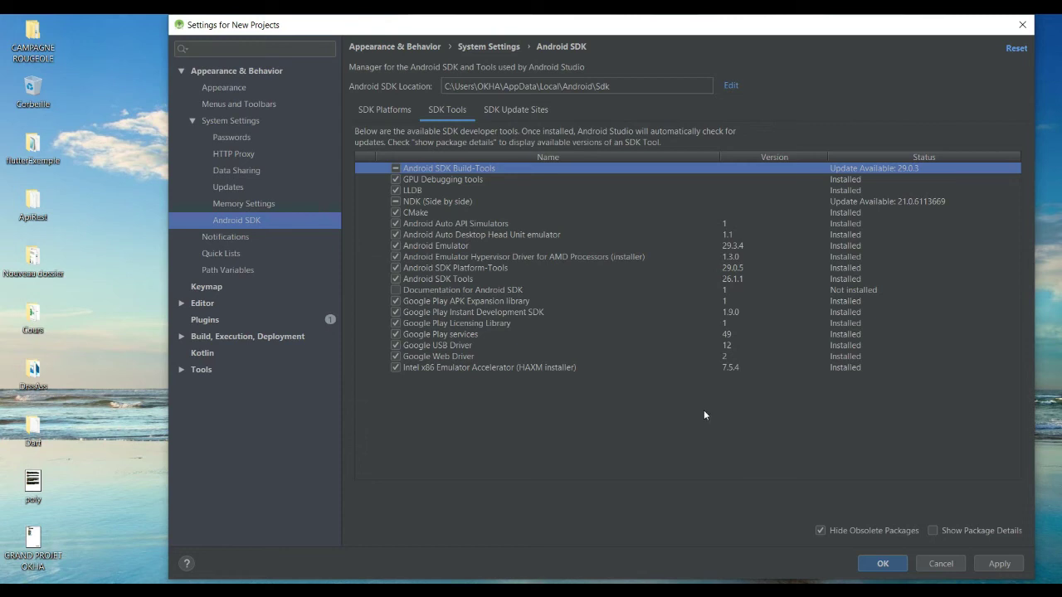
- Try to apply the SDK changes, decline the installation, and close the SDK settings without saving
{"action": "left_click", "coordinate": [881, 564]}
{"action": "left_click", "coordinate": [628, 357]}
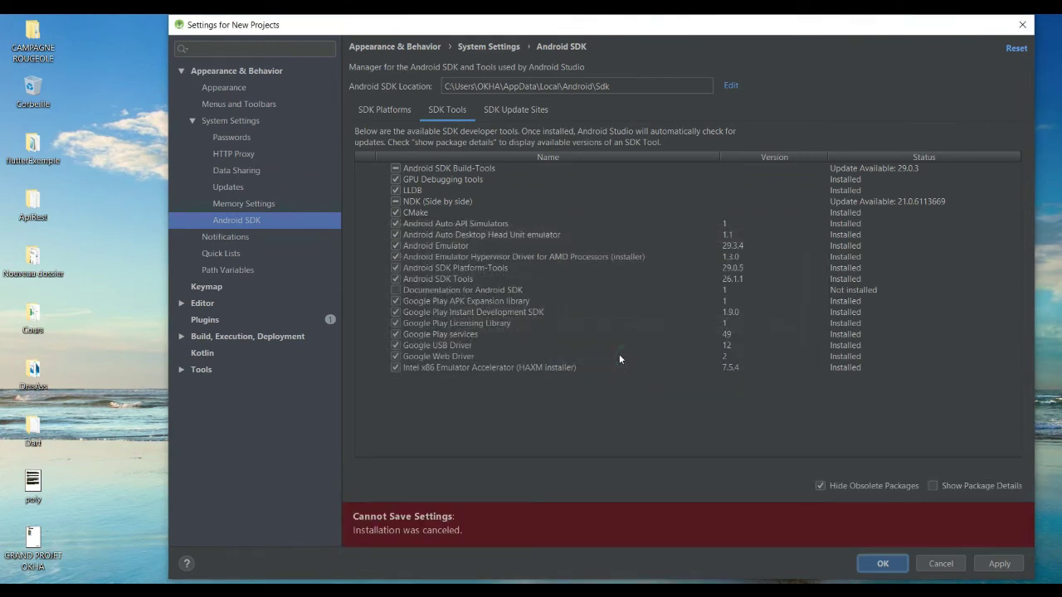
{"action": "left_click", "coordinate": [944, 567]}
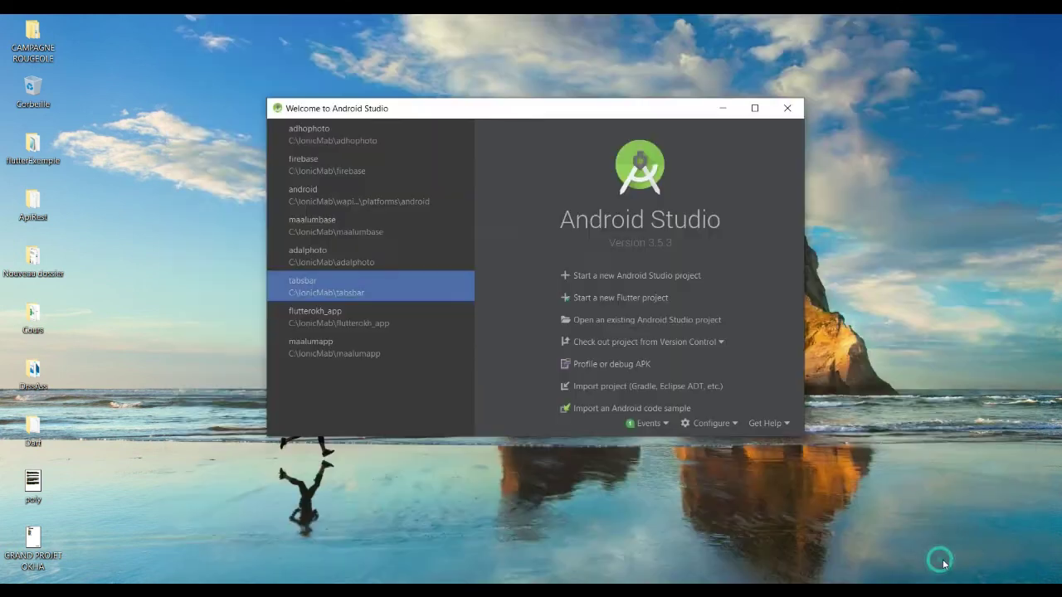
- Open the AVD Manager, then shrink and reposition its window so it fits fully on screen
{"action": "left_click", "coordinate": [676, 324]}
{"action": "left_click", "coordinate": [734, 423]}
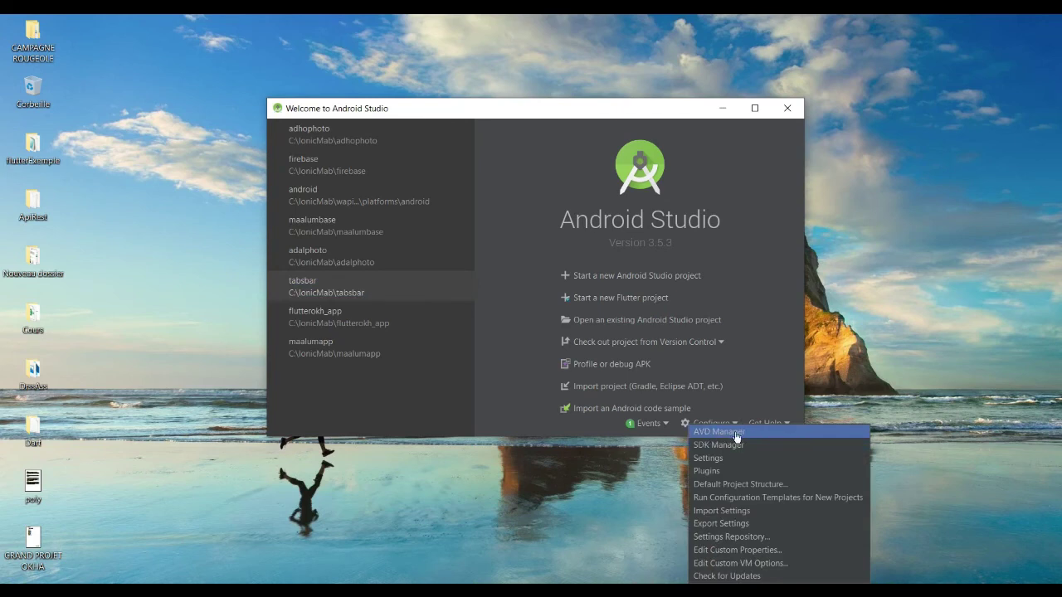
{"action": "left_click", "coordinate": [732, 429]}
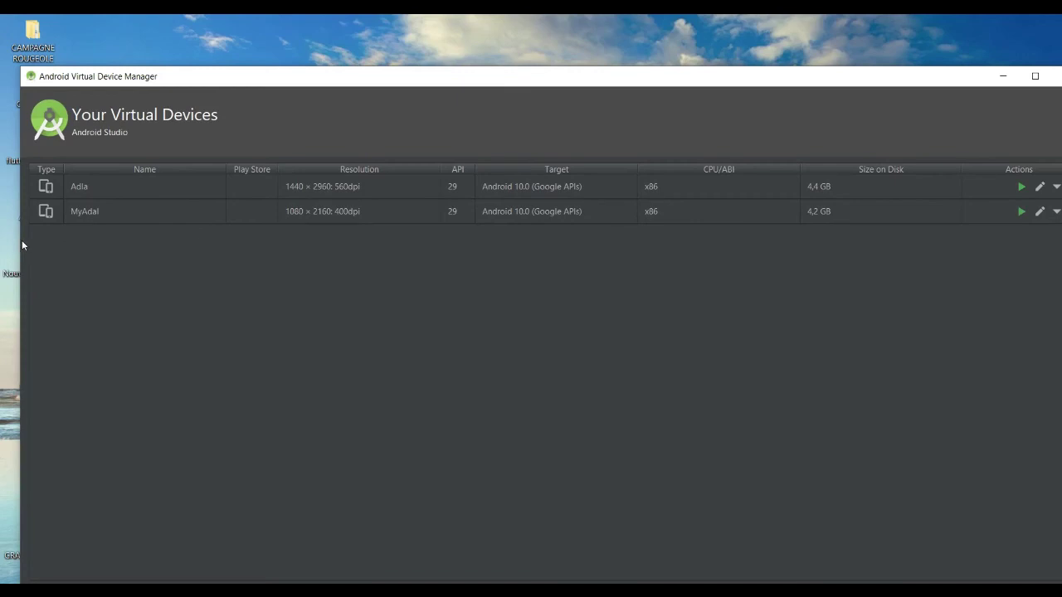
{"action": "left_click_drag", "start_coordinate": [23, 244], "coordinate": [479, 265]}
{"action": "left_click_drag", "start_coordinate": [759, 76], "coordinate": [338, 52]}
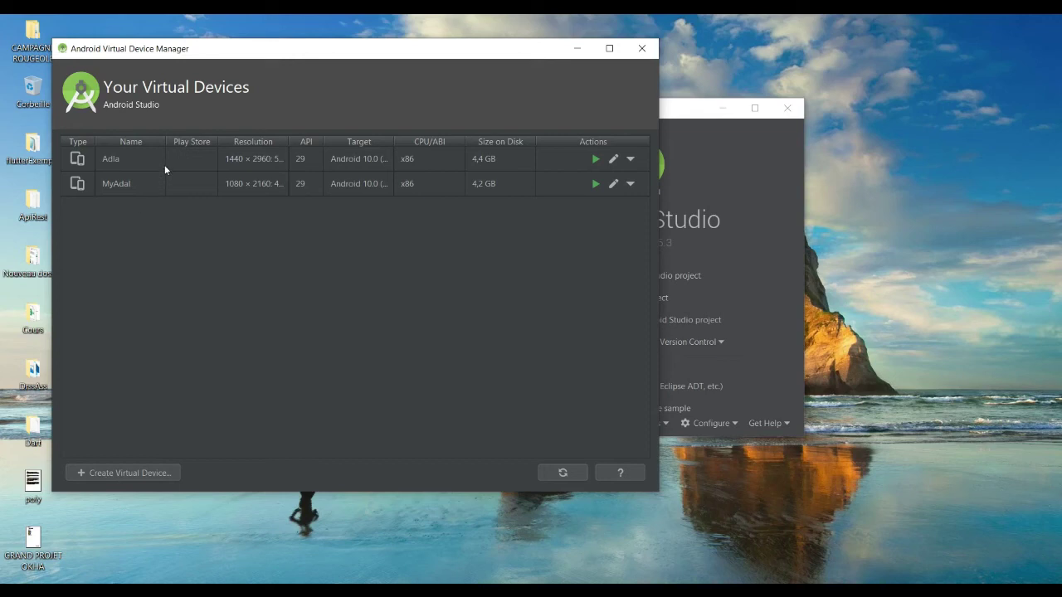
- Start creating a virtual device using the Pixel 3 XL phone as its hardware definition
{"action": "left_click", "coordinate": [145, 474]}
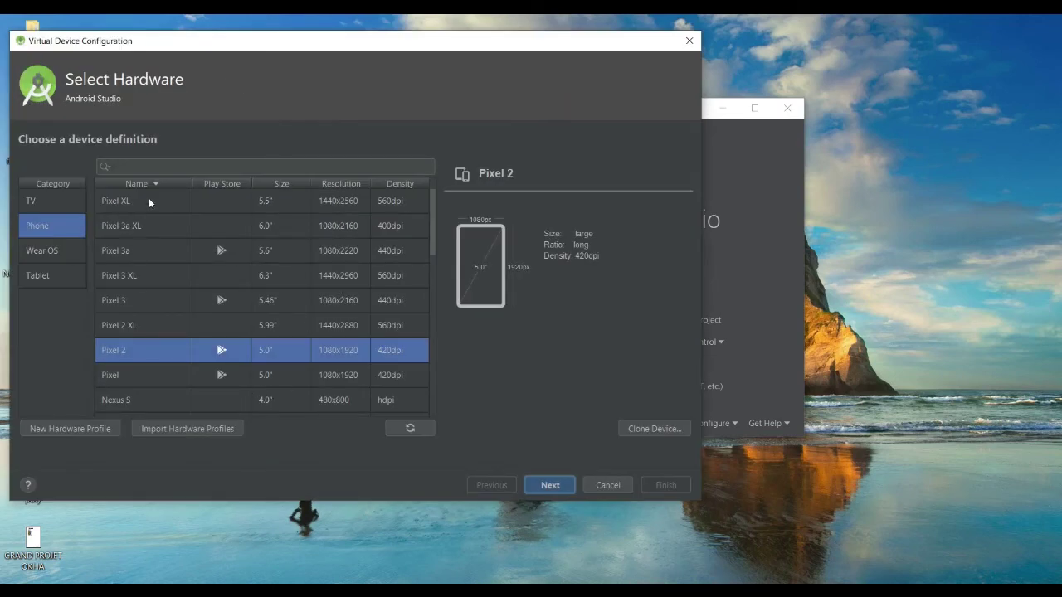
{"action": "scroll", "coordinate": [216, 324], "scroll_direction": "down", "scroll_amount": 5}
{"action": "scroll", "coordinate": [218, 329], "scroll_direction": "up", "scroll_amount": 5}
{"action": "left_click", "coordinate": [188, 277]}
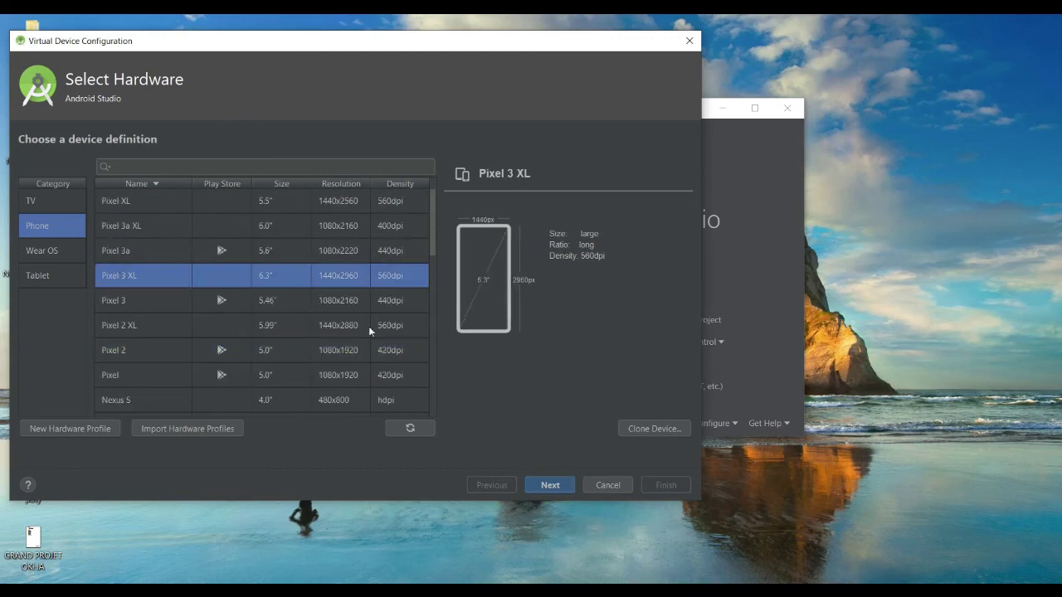
{"action": "left_click", "coordinate": [551, 485]}
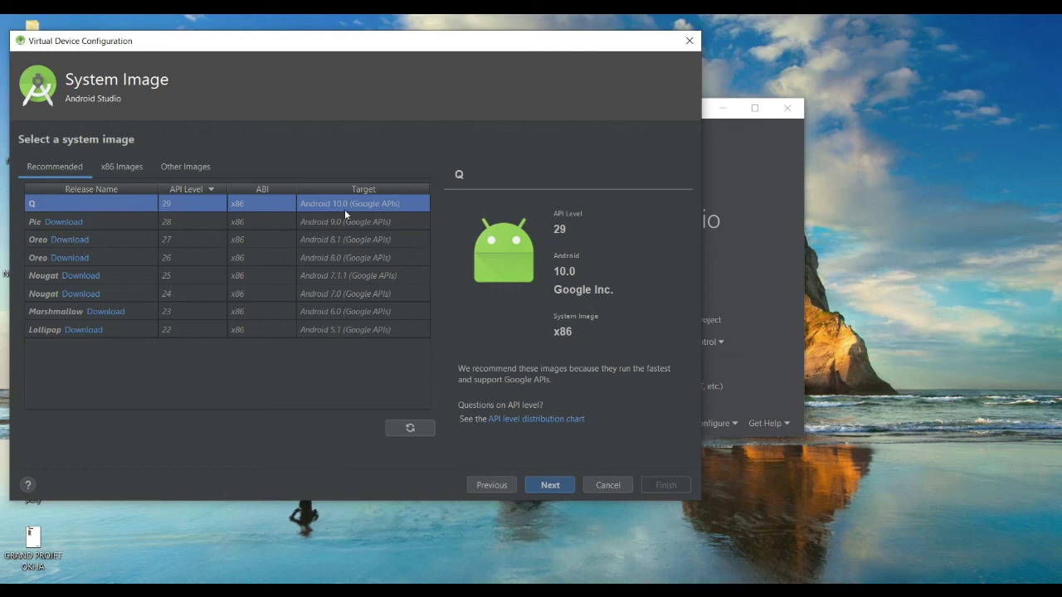
- Use the Q system image (API 29, x86), keep the name Pixel 3 XL API 29, and finish creating the device
{"action": "left_click", "coordinate": [551, 485]}
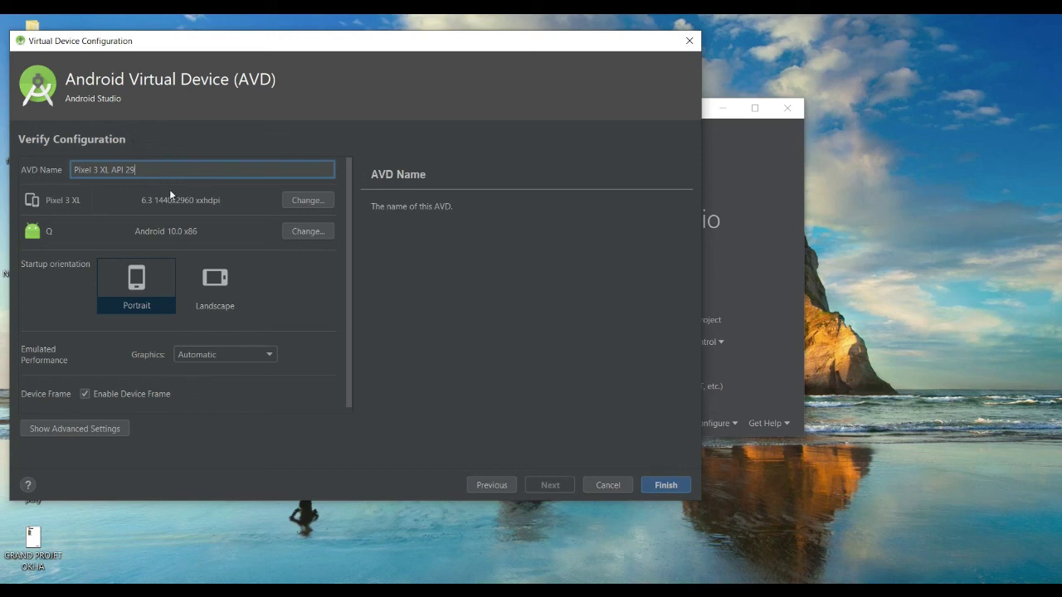
{"action": "left_click_drag", "start_coordinate": [156, 169], "coordinate": [112, 169]}
{"action": "left_click", "coordinate": [143, 168]}
{"action": "left_click", "coordinate": [666, 485]}
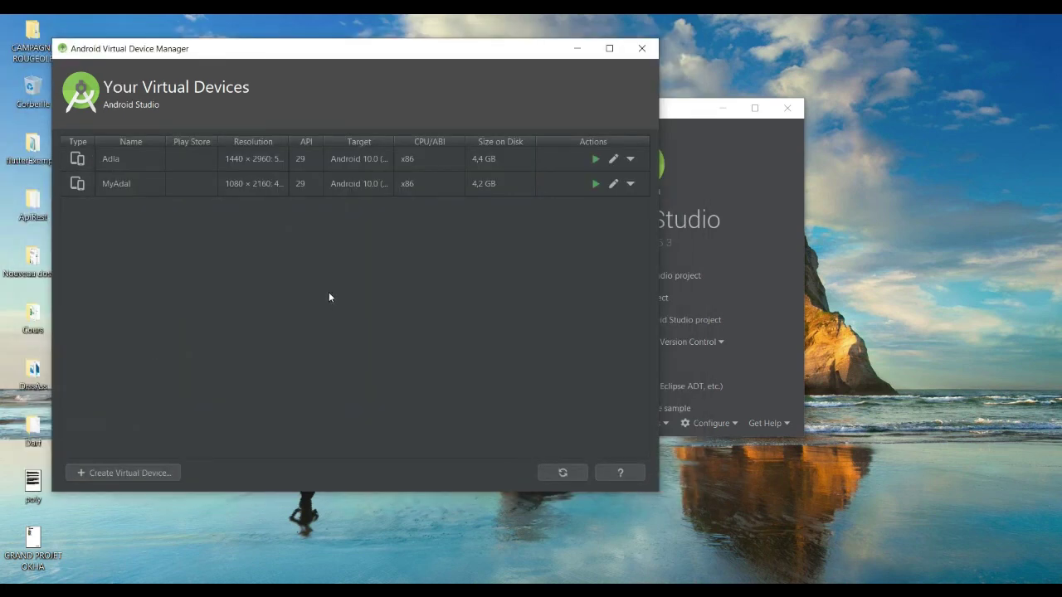
- Launch the Pixel 3 XL API 29 virtual device in the emulator
{"action": "left_click", "coordinate": [558, 215]}
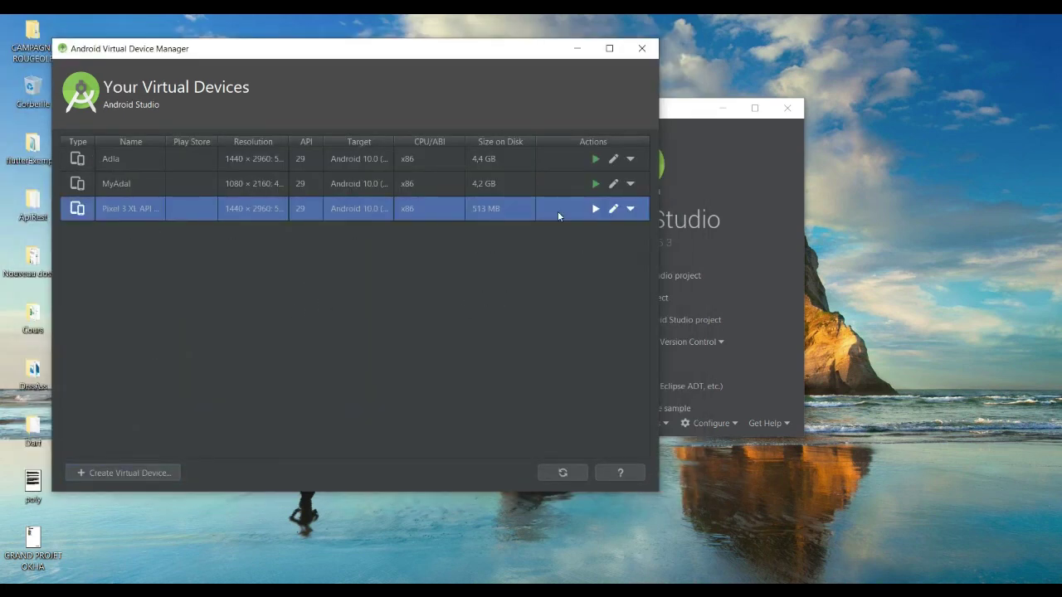
{"action": "left_click", "coordinate": [594, 209]}
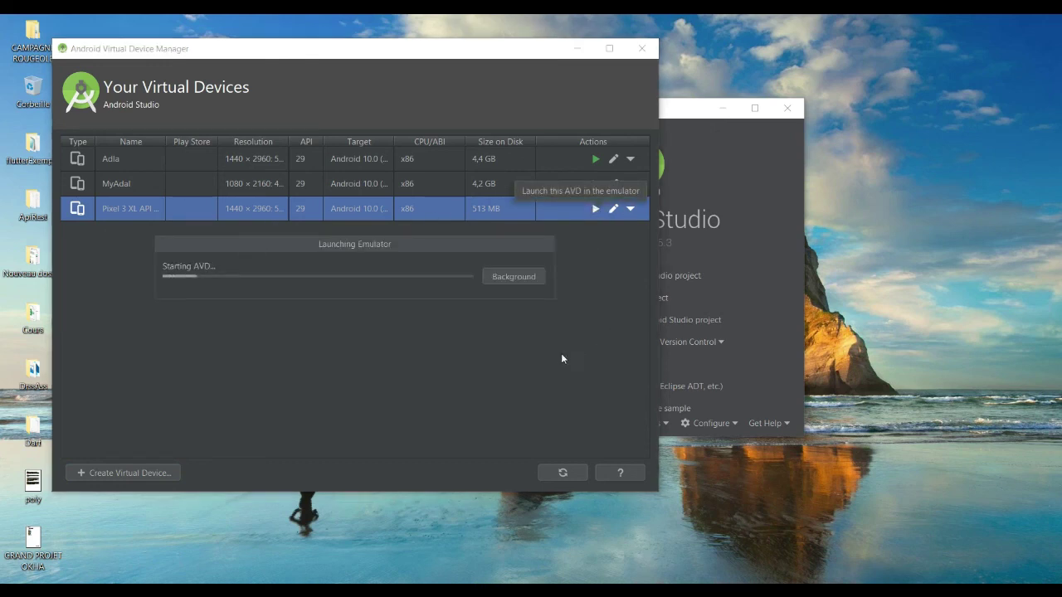